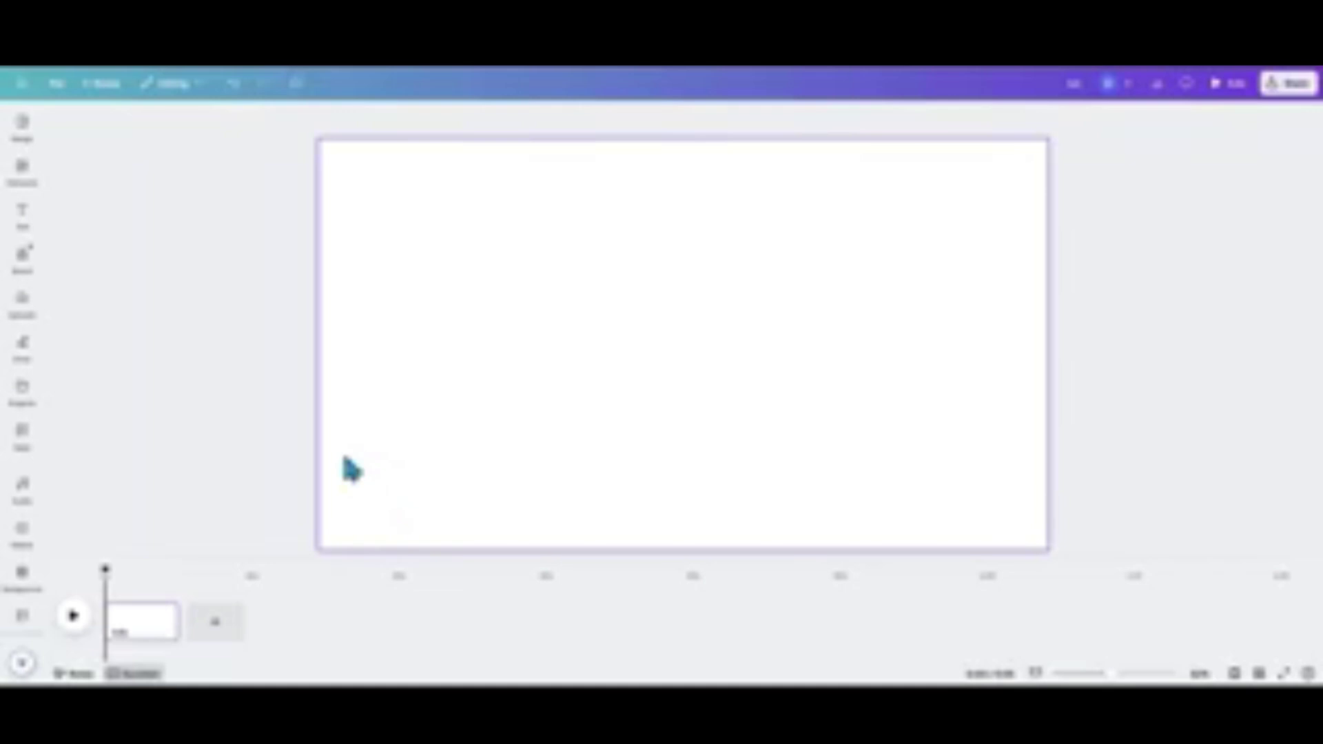
# Add the soccer photo from Recently used and centre it on the page
pyautogui.click(22, 181)
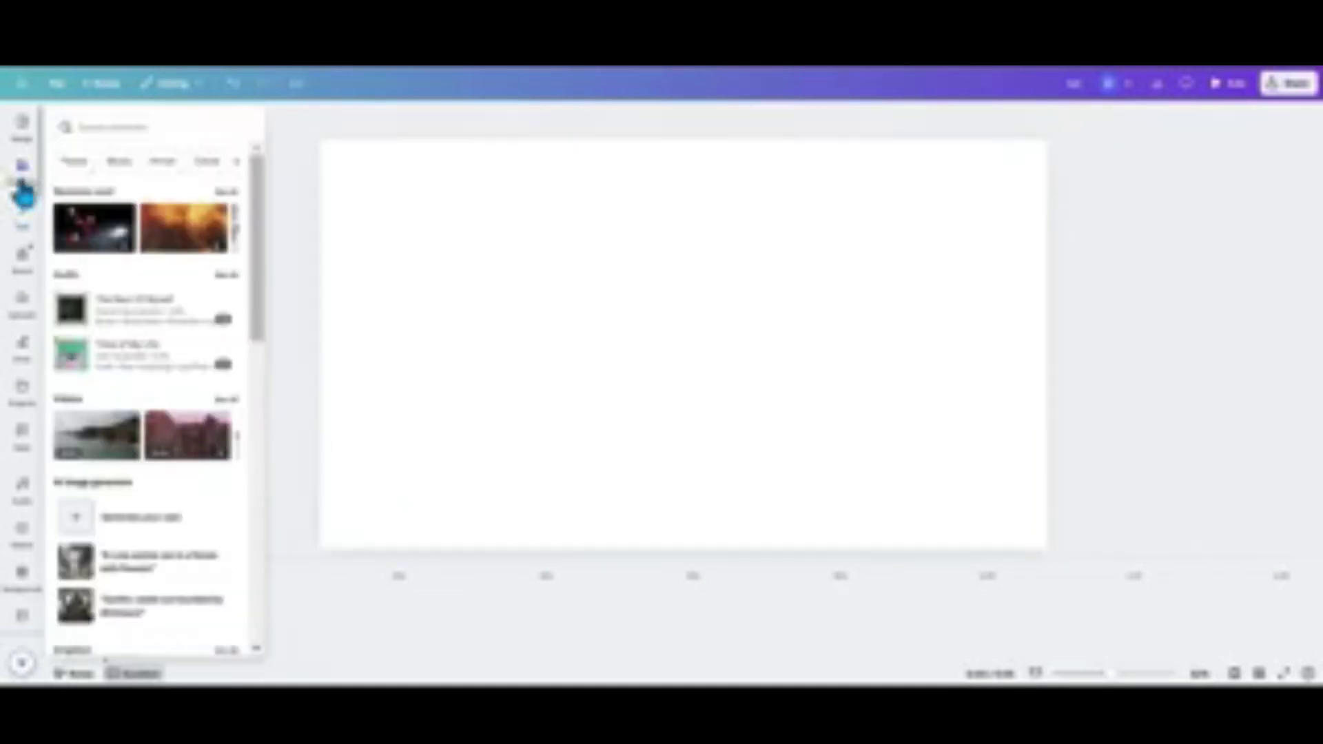
pyautogui.click(81, 248)
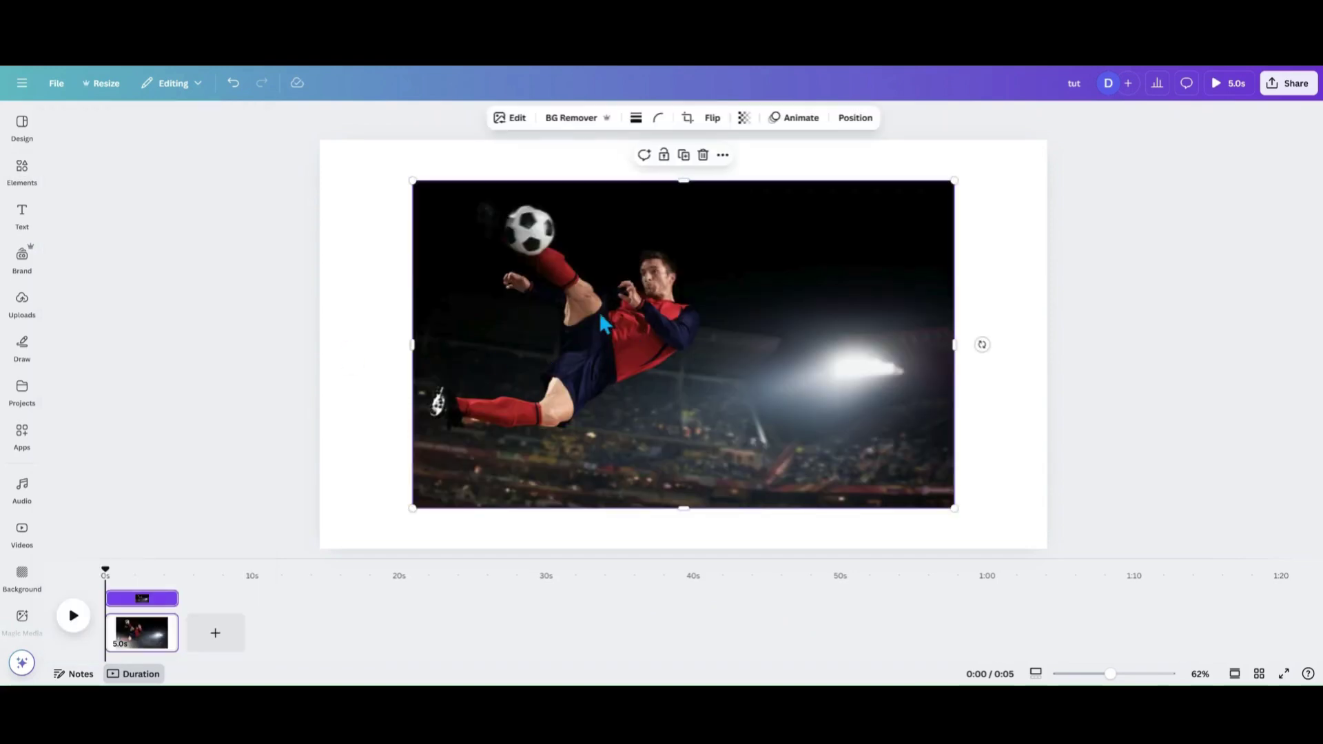
pyautogui.moveTo(603, 323)
pyautogui.mouseDown()
pyautogui.moveTo(575, 304)
pyautogui.moveTo(628, 325)
pyautogui.mouseUp()
# Close the side panel and duplicate the photo so an identical copy sits on top
pyautogui.click(24, 176)
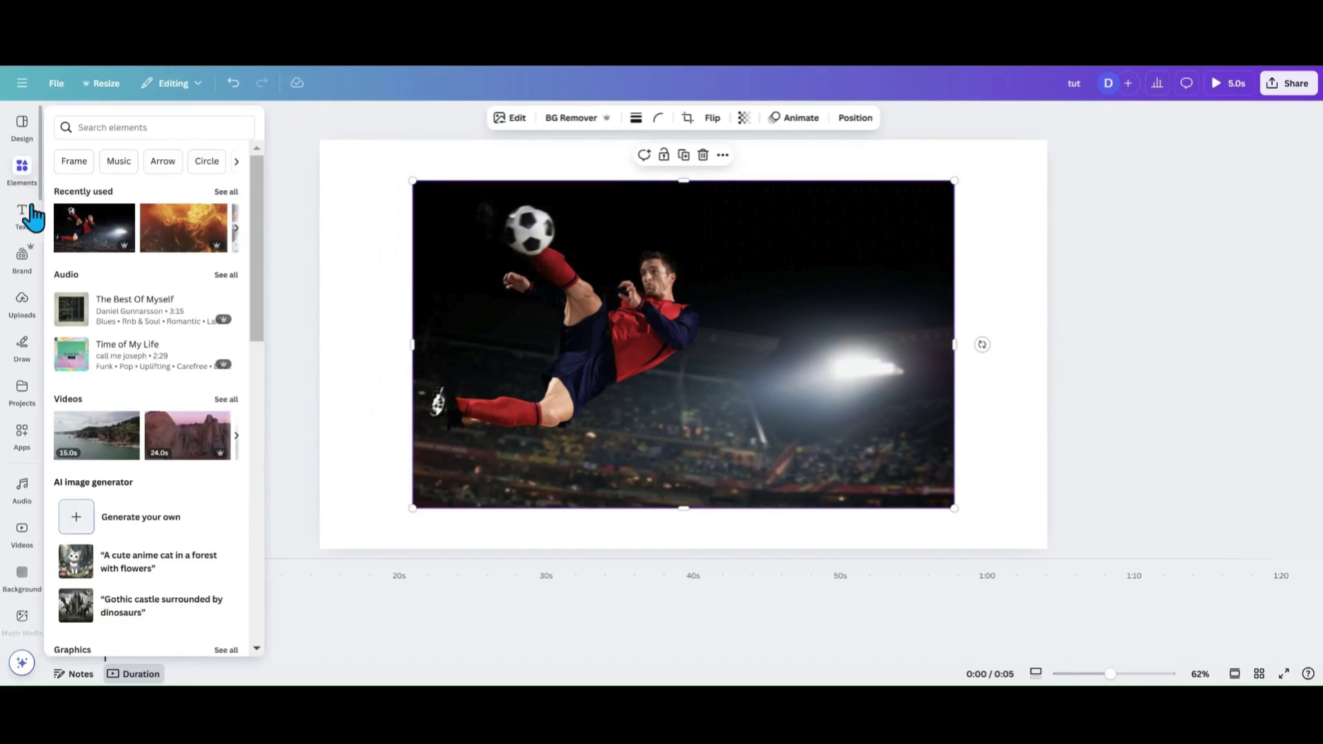
pyautogui.click(22, 305)
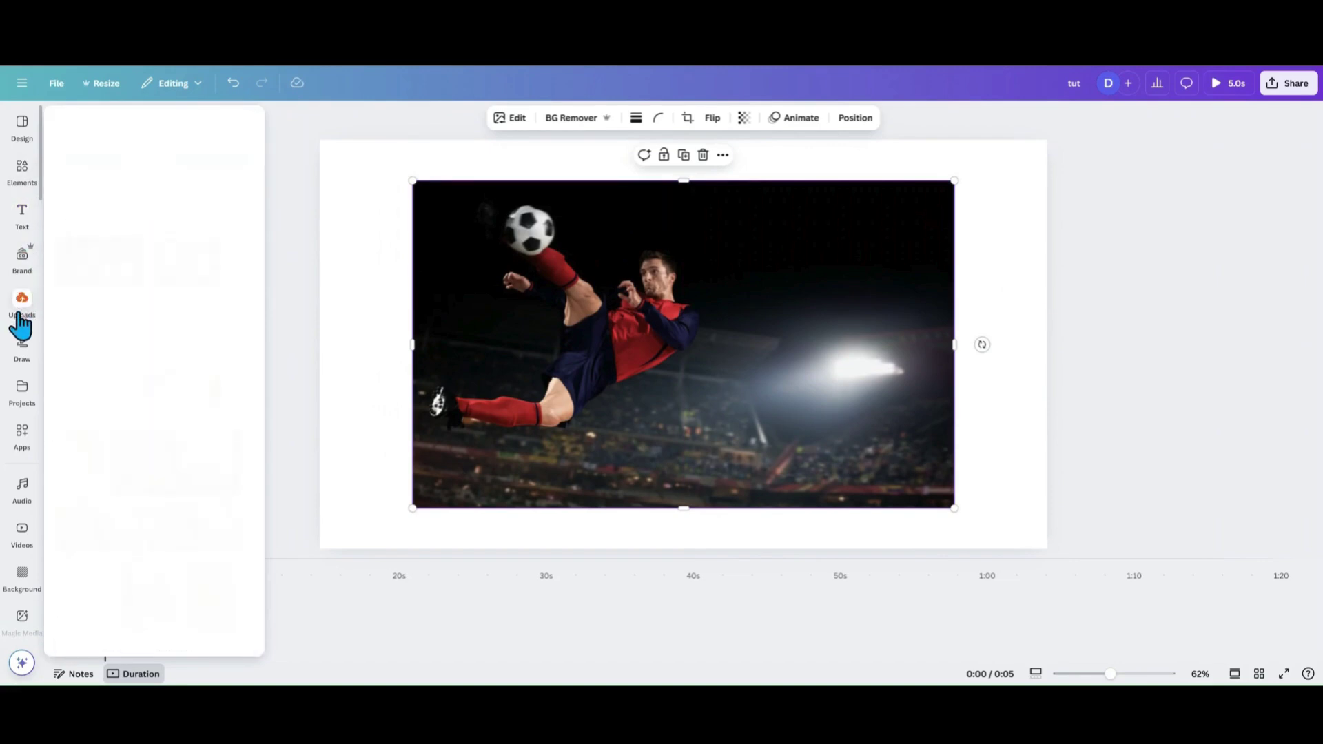
pyautogui.click(349, 311)
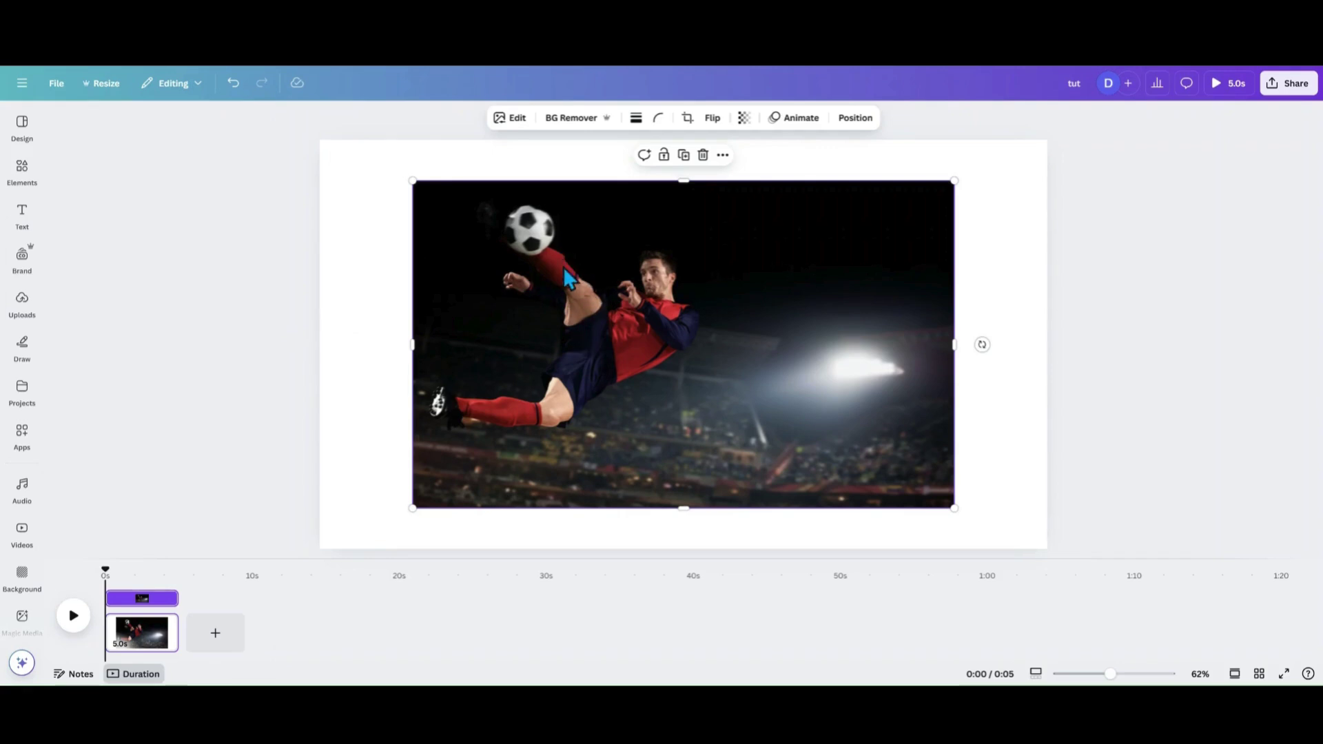
pyautogui.click(685, 158)
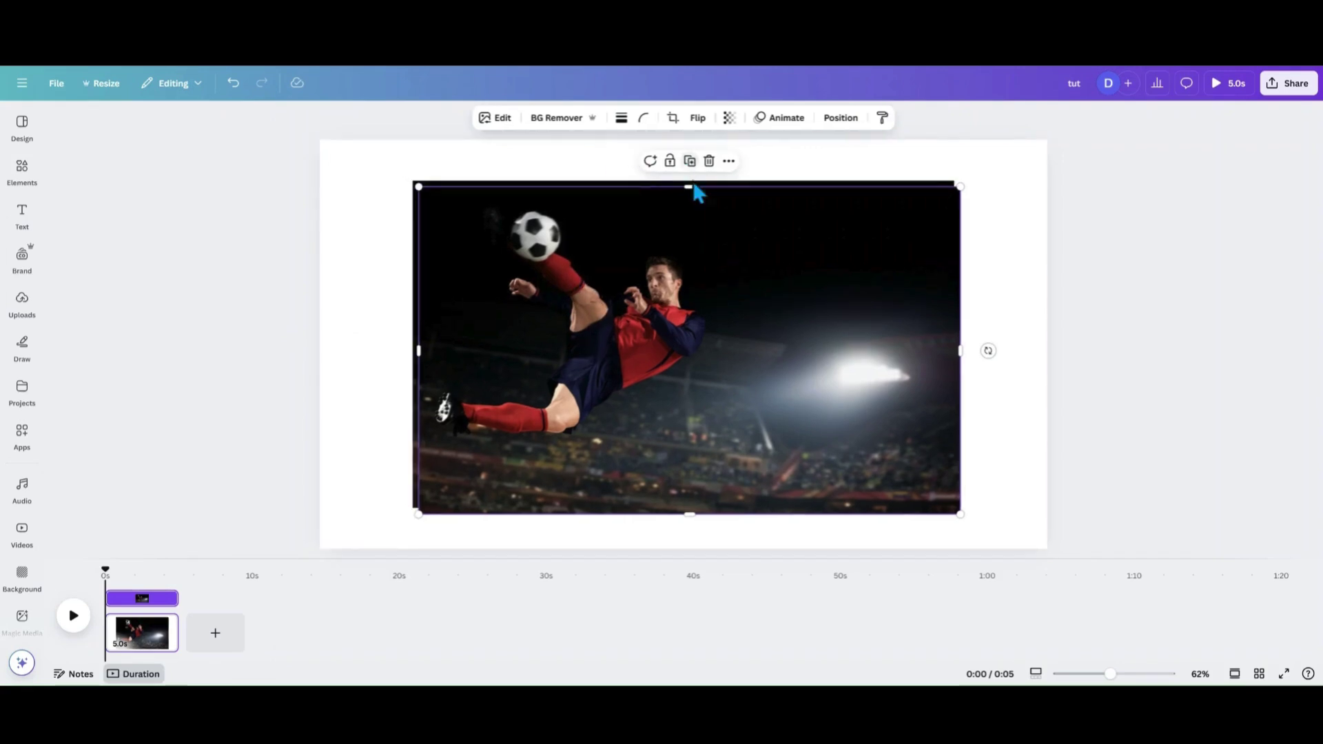
# Select the top photo copy and launch Magic Grab from the Edit options
pyautogui.click(684, 269)
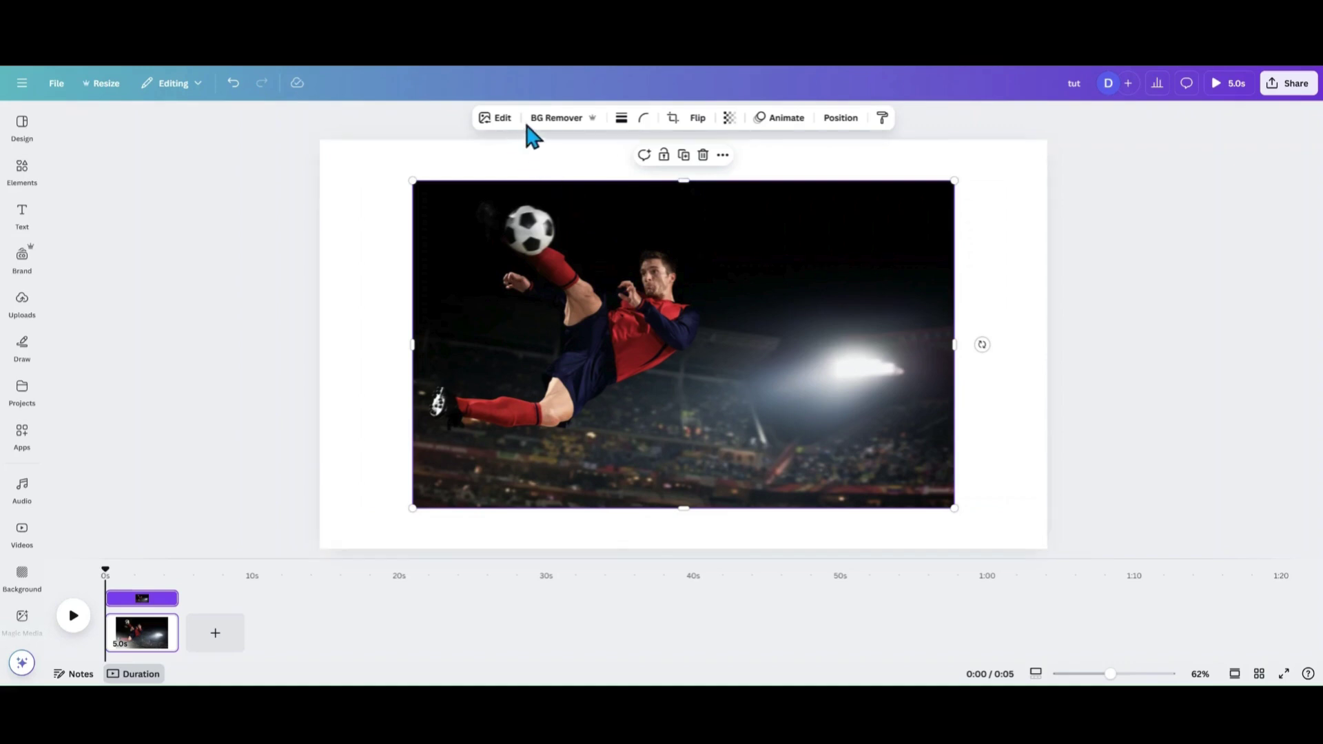
pyautogui.click(499, 126)
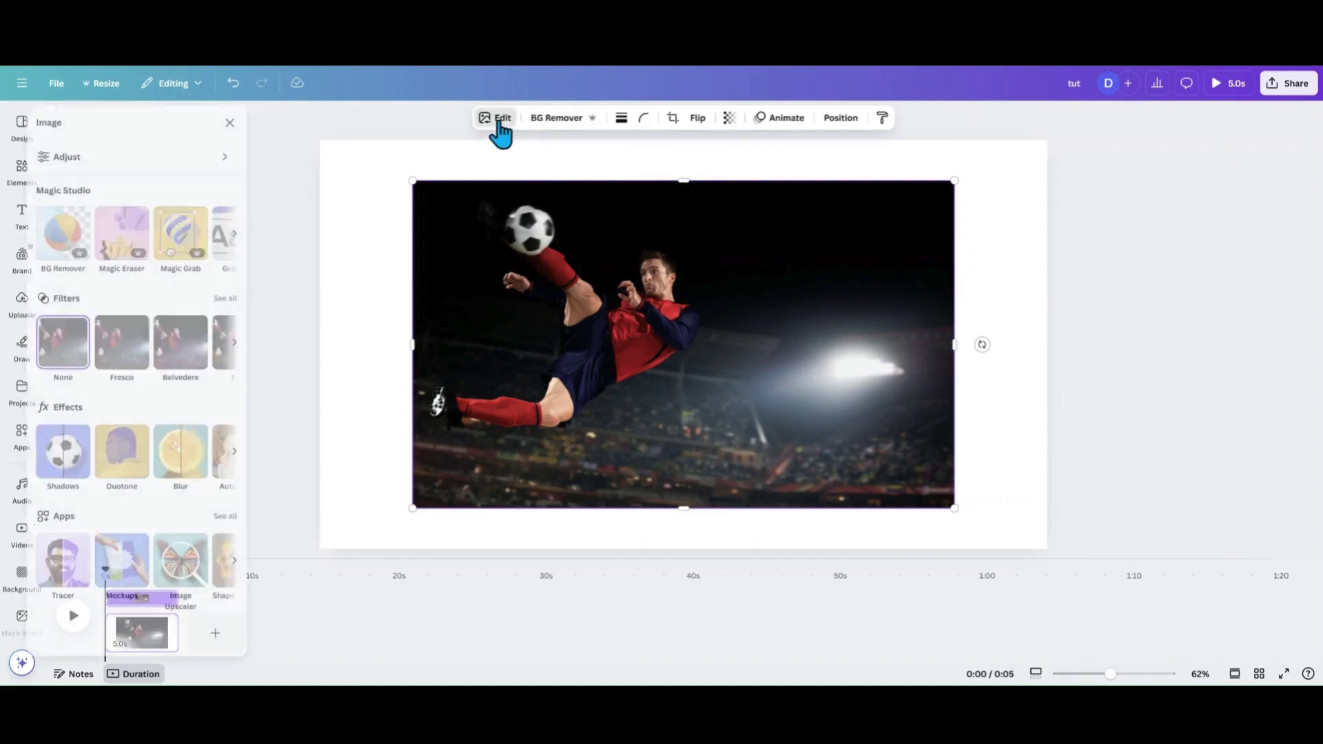
pyautogui.click(185, 246)
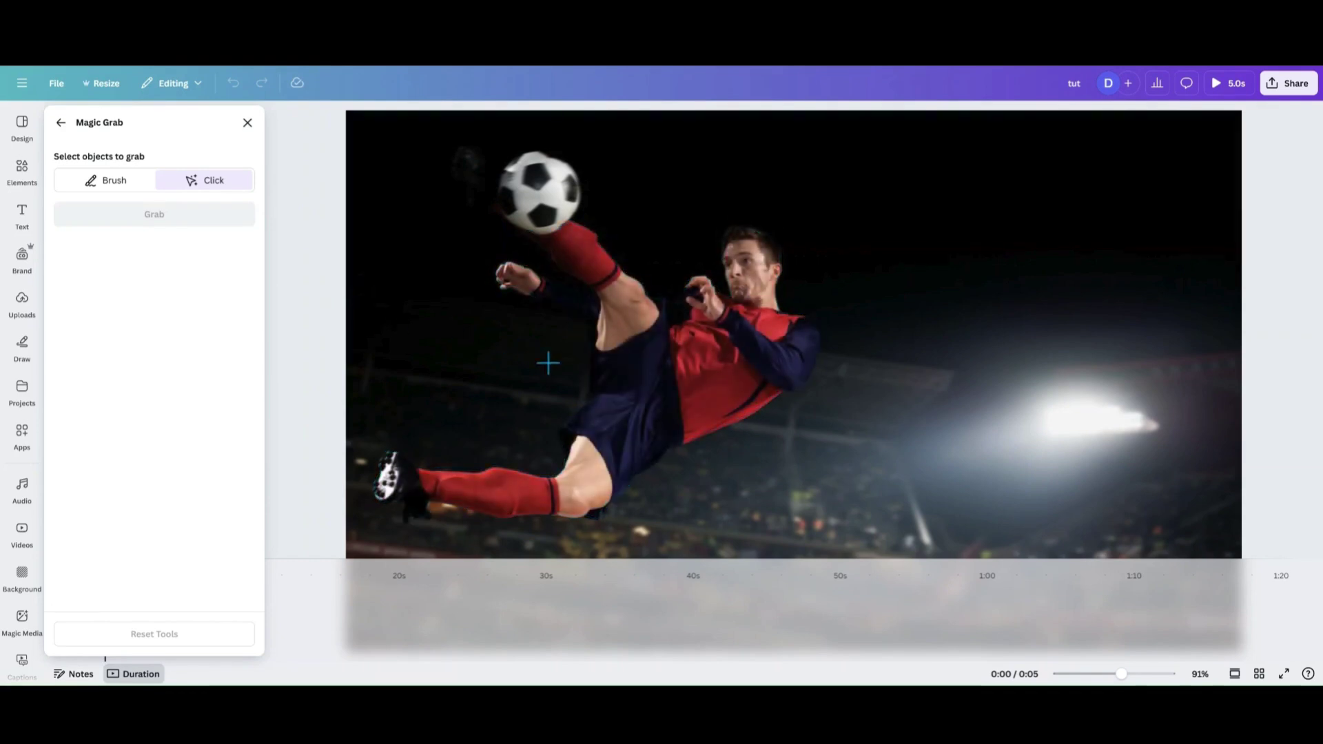
# Switch Magic Grab to Brush at size 17 and paint over the lower red sock
pyautogui.click(115, 187)
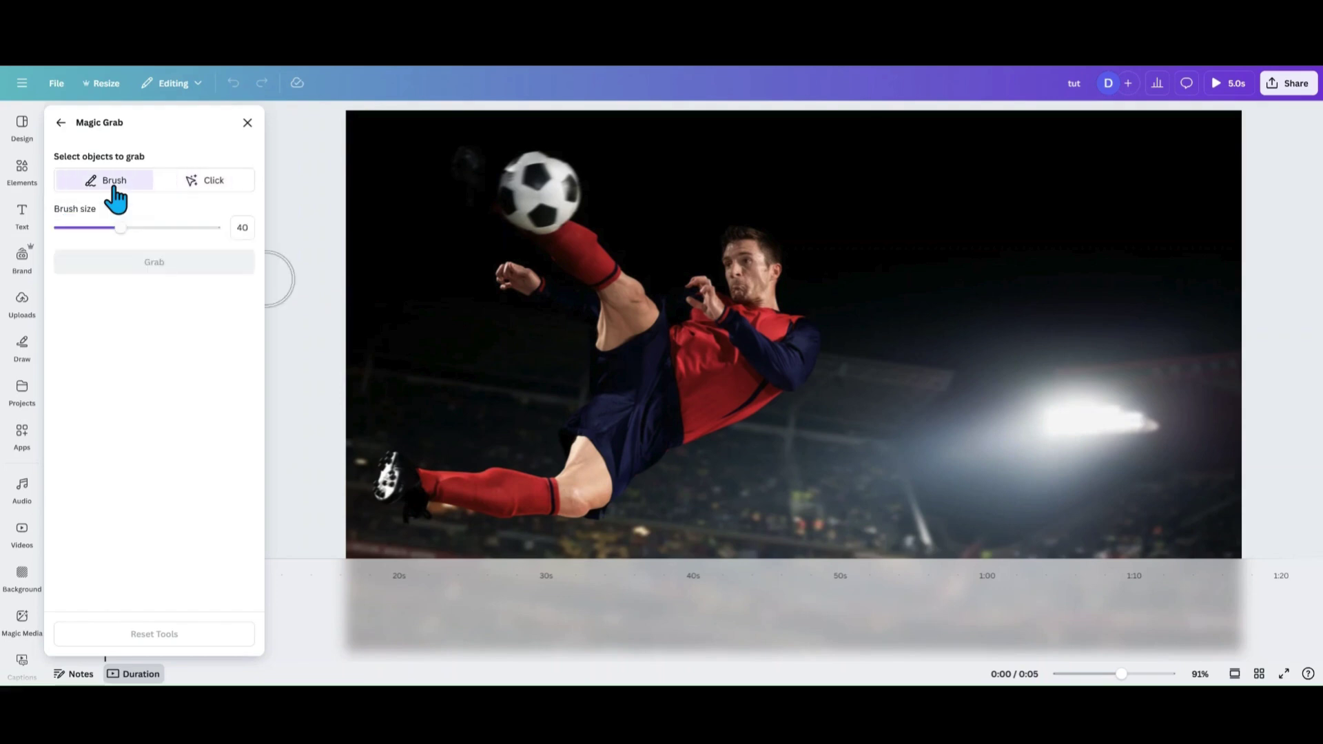
pyautogui.moveTo(119, 227); pyautogui.dragTo(86, 228)
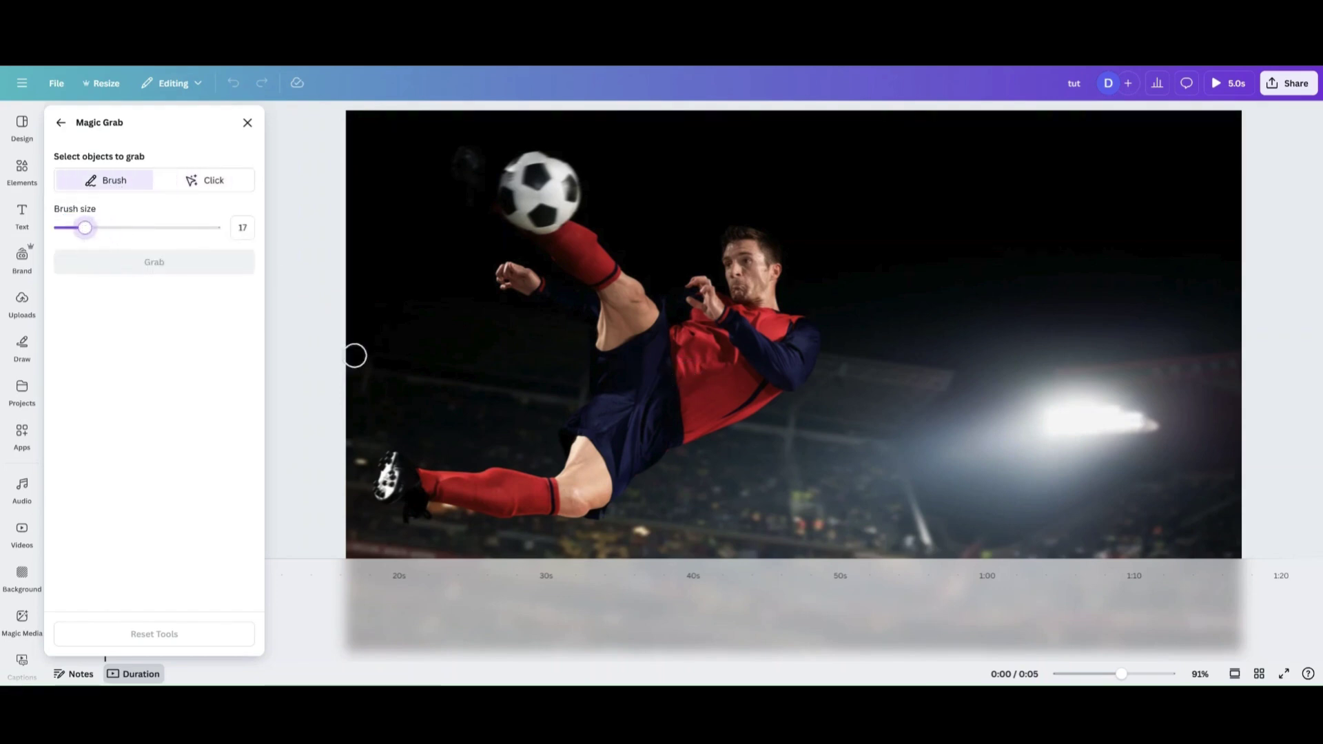
pyautogui.moveTo(496, 479); pyautogui.dragTo(542, 487)
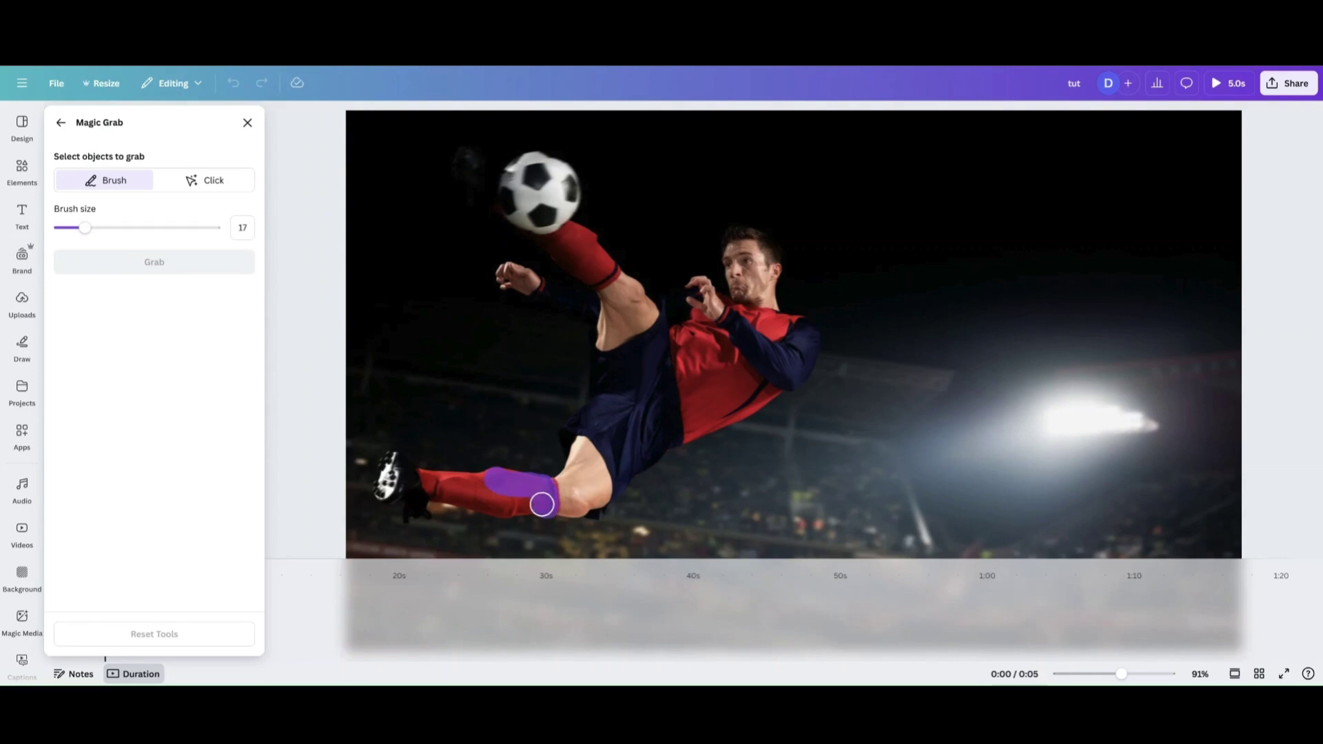
pyautogui.moveTo(541, 504)
pyautogui.mouseDown()
pyautogui.moveTo(444, 492)
pyautogui.moveTo(428, 474)
pyautogui.moveTo(492, 486)
pyautogui.mouseUp()
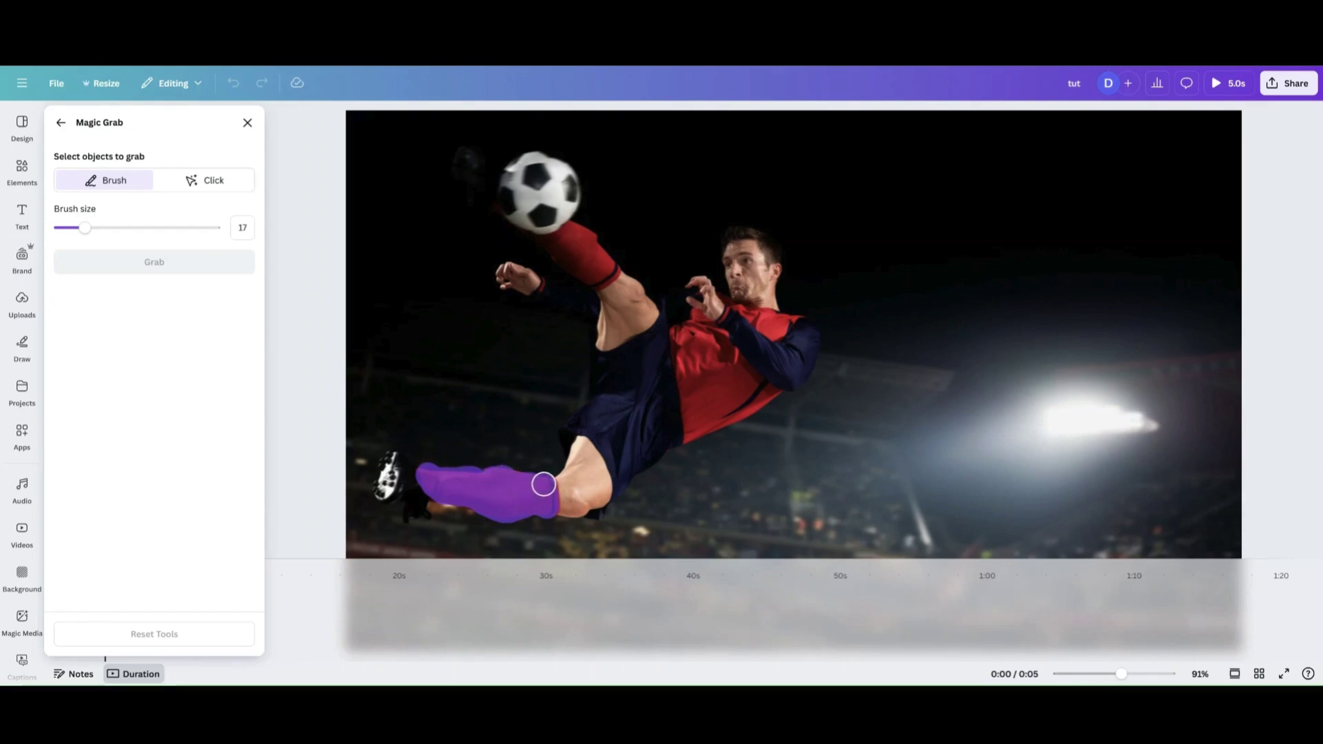
pyautogui.moveTo(547, 505); pyautogui.dragTo(548, 502)
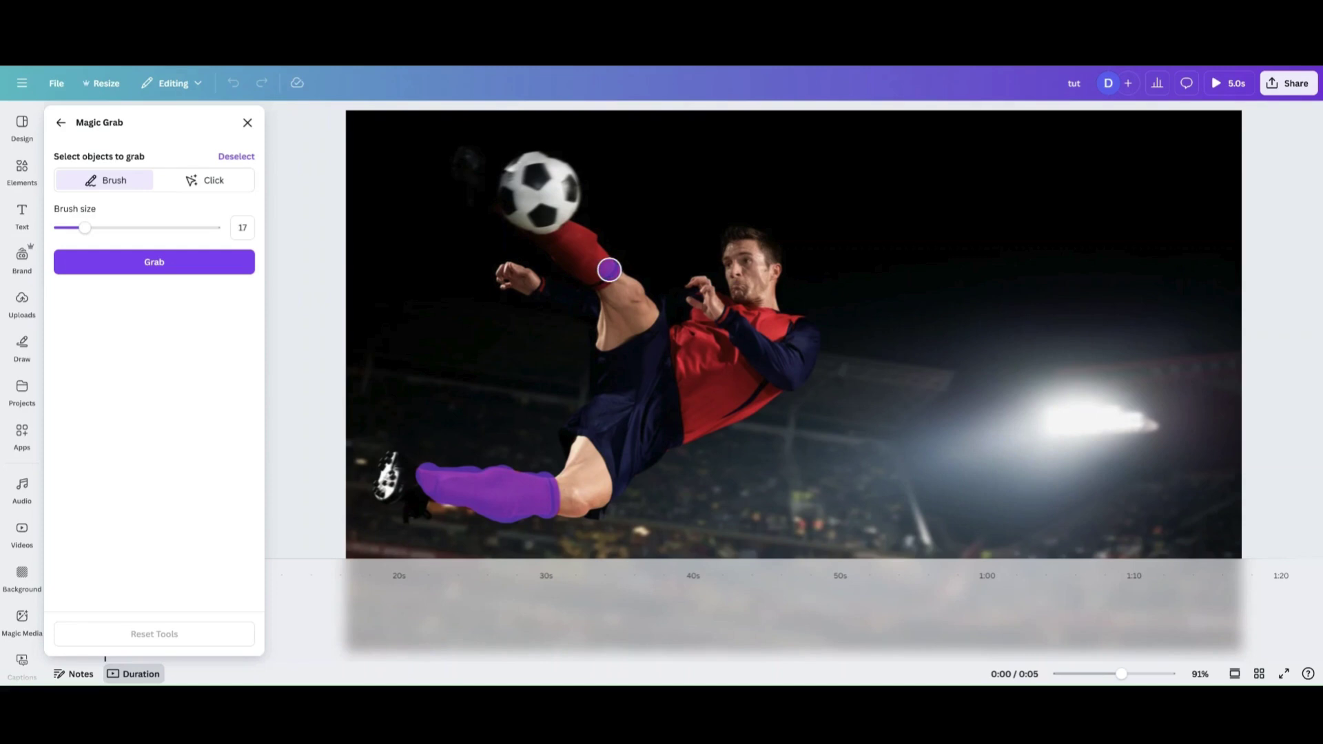
# Paint over the raised leg's red sock and down the red jersey
pyautogui.moveTo(609, 269)
pyautogui.mouseDown()
pyautogui.moveTo(573, 260)
pyautogui.moveTo(572, 237)
pyautogui.mouseUp()
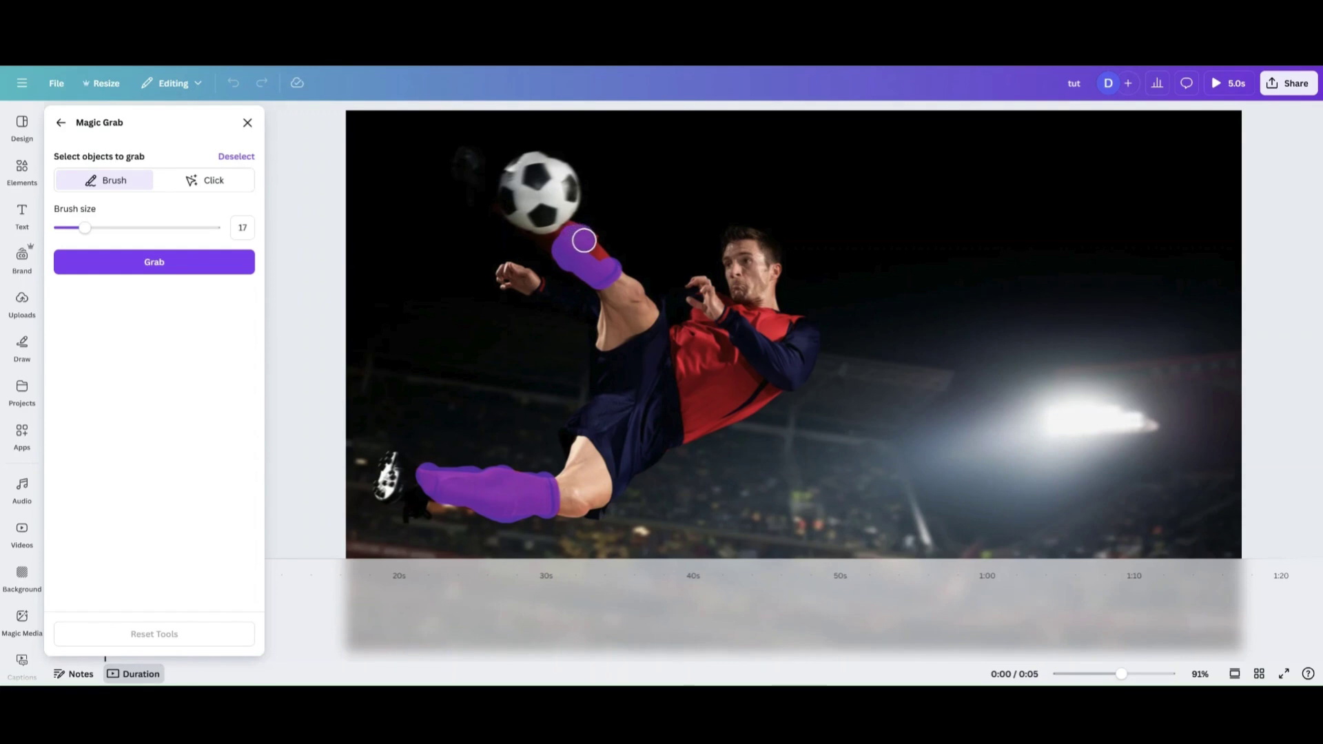
pyautogui.moveTo(587, 253)
pyautogui.mouseDown()
pyautogui.moveTo(600, 263)
pyautogui.moveTo(573, 238)
pyautogui.mouseUp()
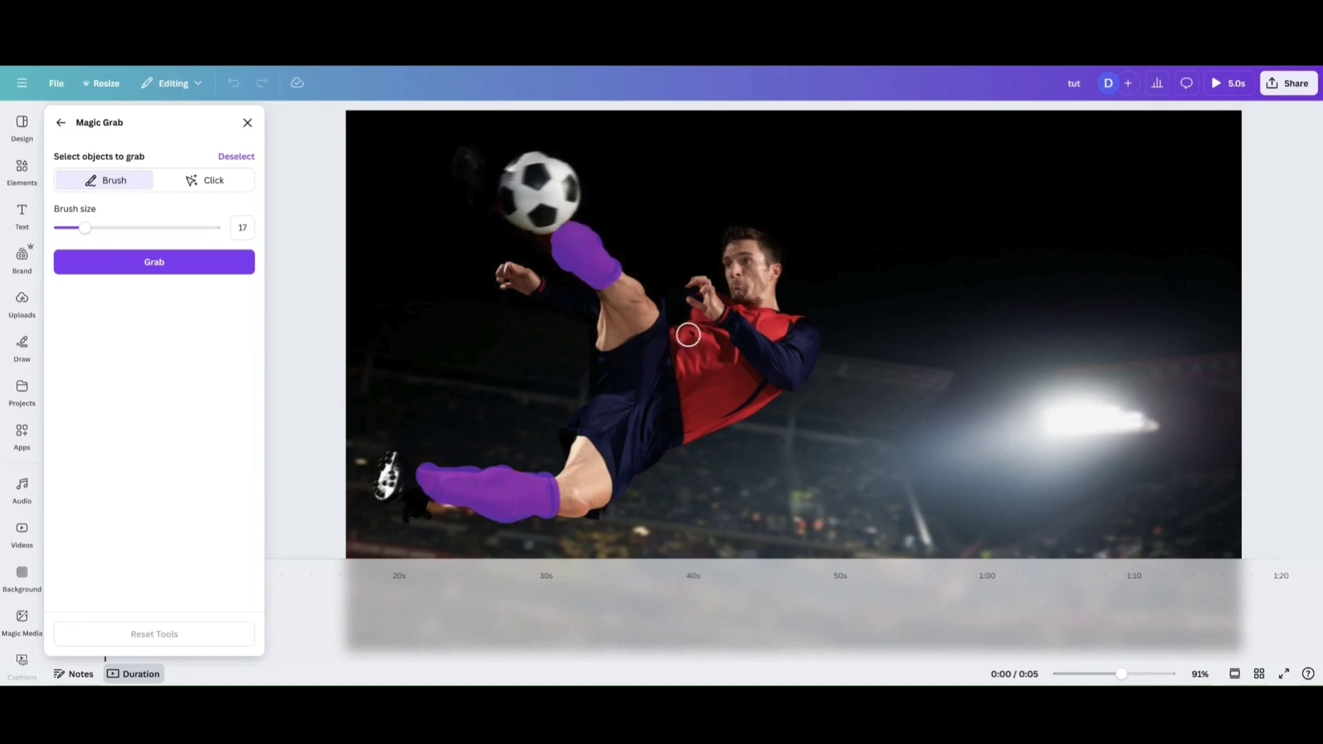
pyautogui.moveTo(683, 344)
pyautogui.mouseDown()
pyautogui.moveTo(695, 429)
pyautogui.moveTo(761, 393)
pyautogui.moveTo(698, 333)
pyautogui.moveTo(718, 402)
pyautogui.moveTo(720, 359)
pyautogui.mouseUp()
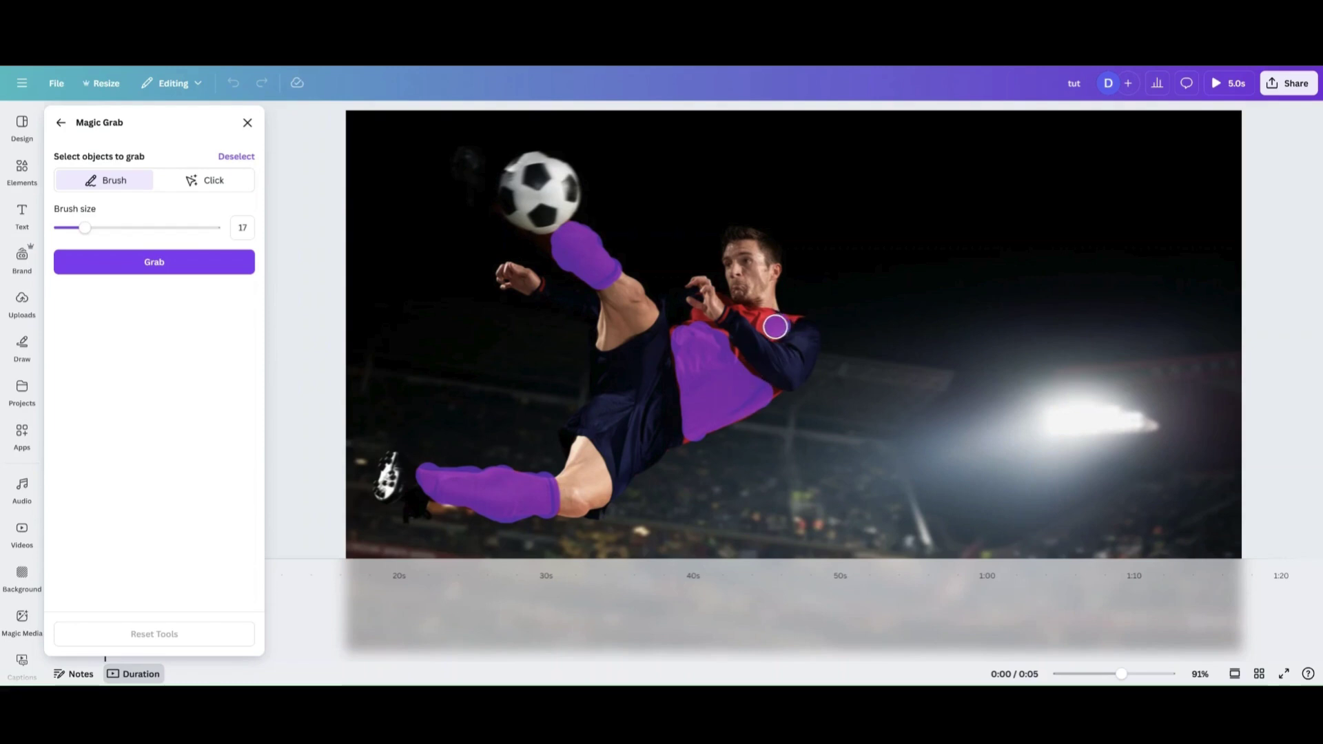
# Paint the red collar and cuffs with a size-2 brush, then grab the red kit
pyautogui.moveTo(773, 325); pyautogui.dragTo(766, 321)
pyautogui.moveTo(85, 228); pyautogui.dragTo(64, 229)
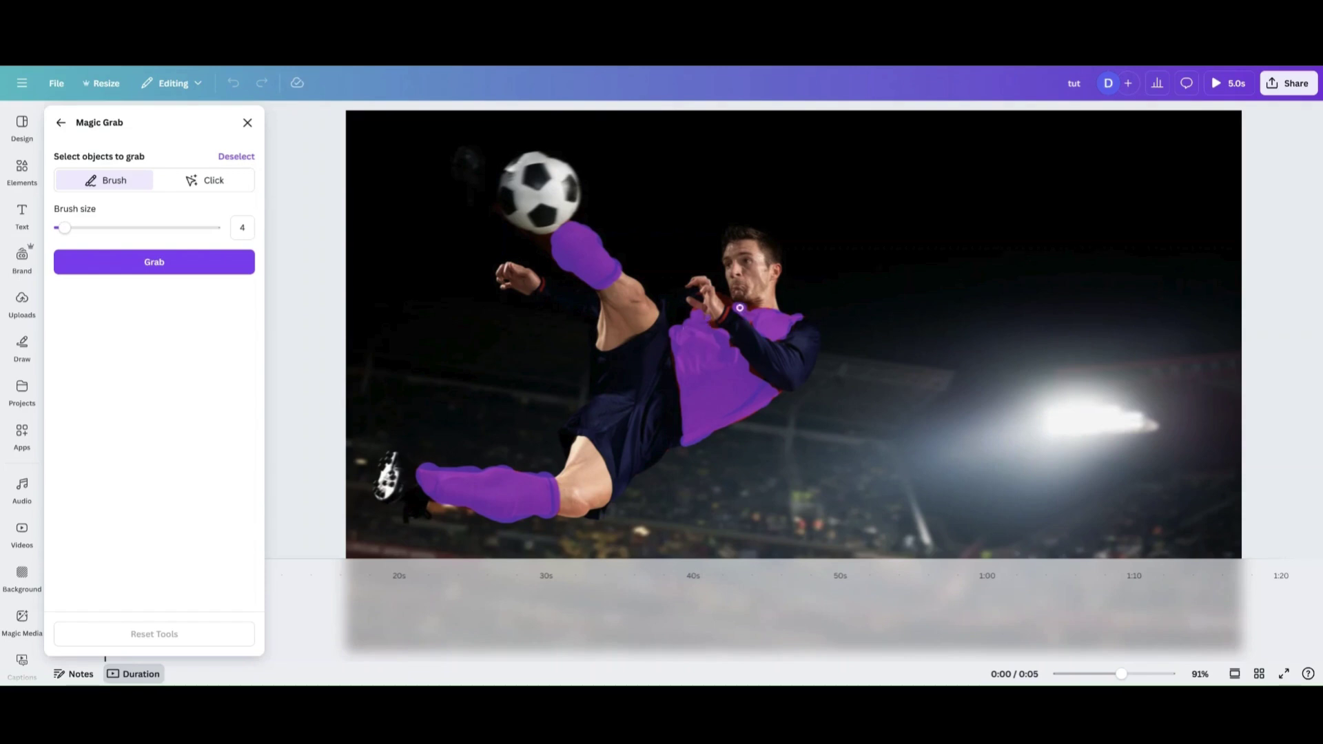
pyautogui.moveTo(64, 228); pyautogui.dragTo(61, 228)
pyautogui.click(163, 266)
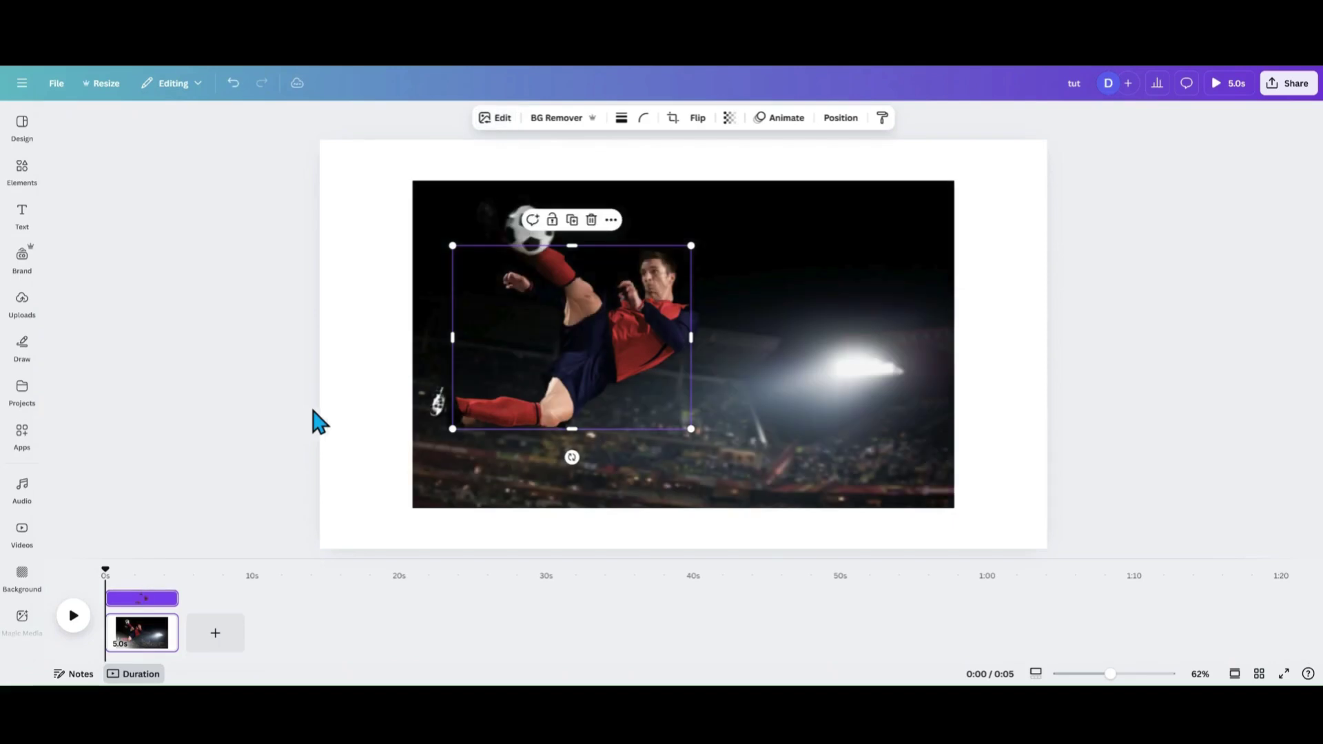
# Drag the red-kit cutout aside to check the grab, then undo to restore its position
pyautogui.moveTo(523, 379); pyautogui.dragTo(487, 381)
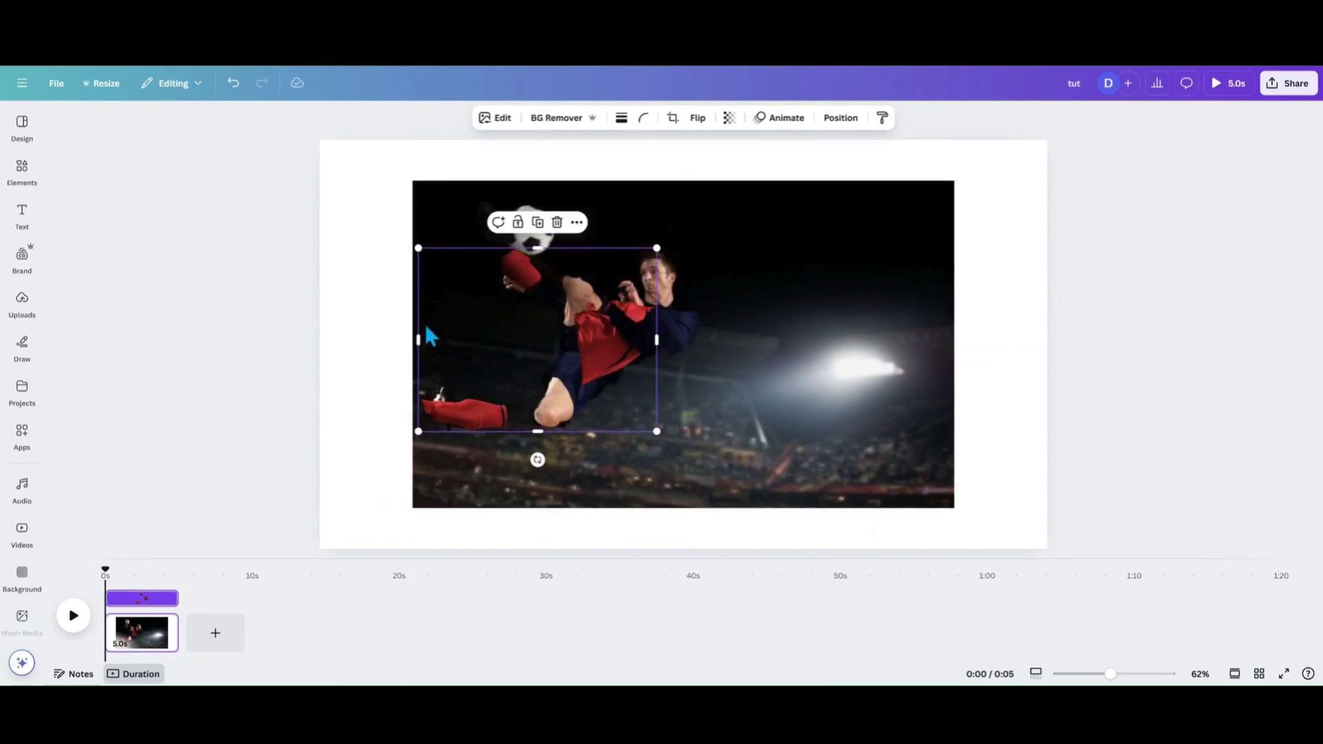
pyautogui.click(233, 85)
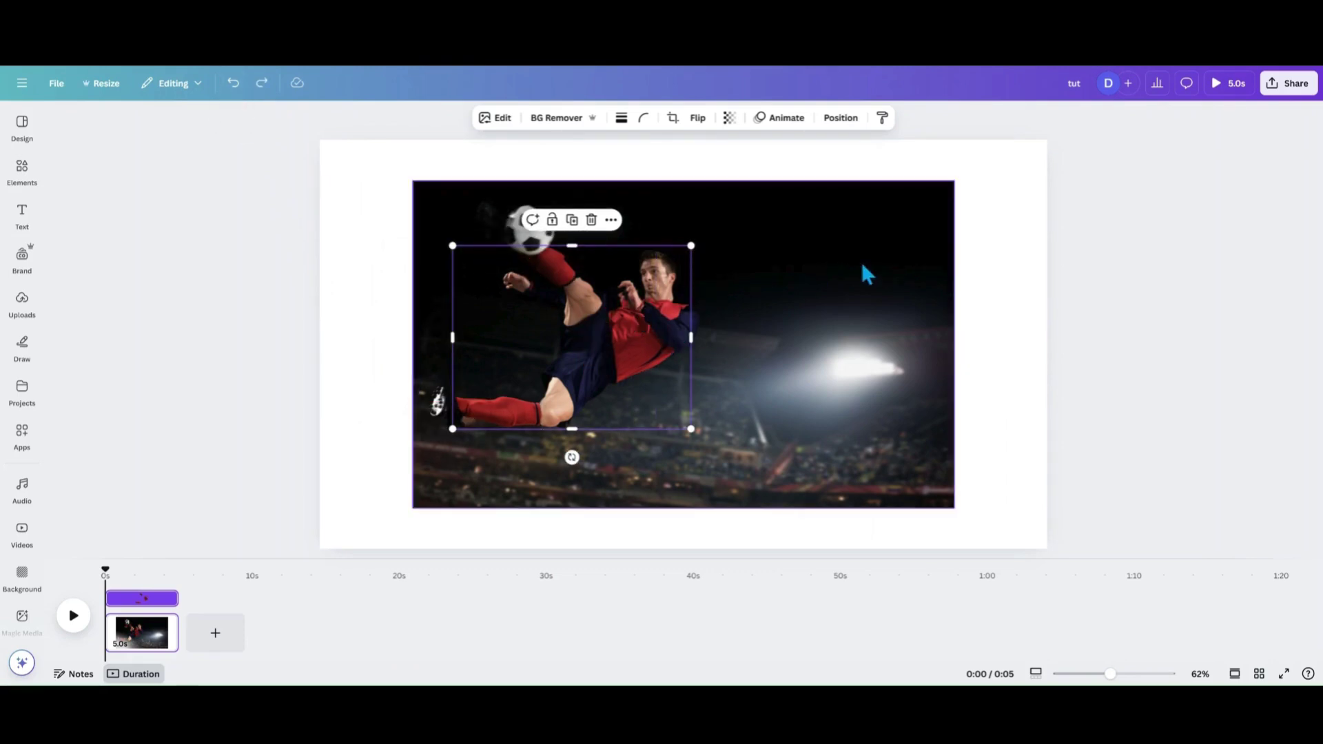
# Delete the extra stadium photo copies in Layers, leaving one background photo under the cutout
pyautogui.click(853, 119)
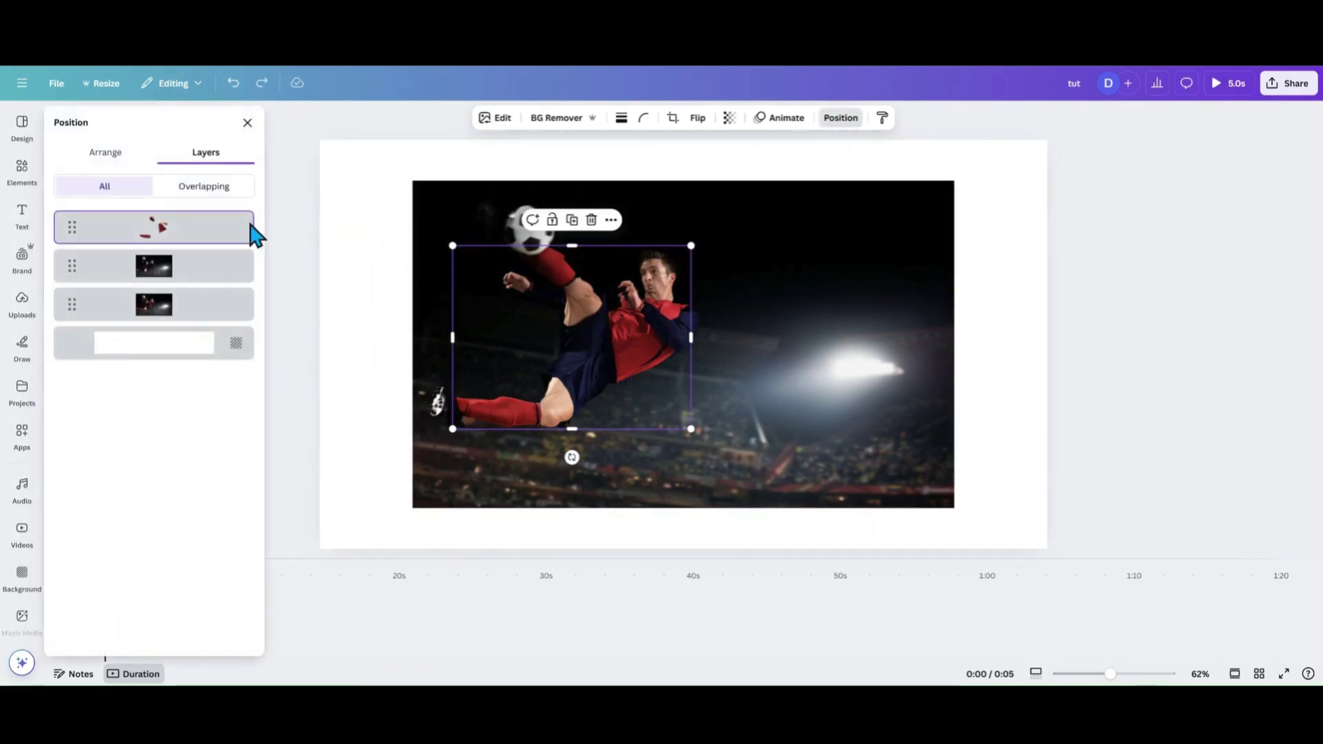
pyautogui.click(153, 284)
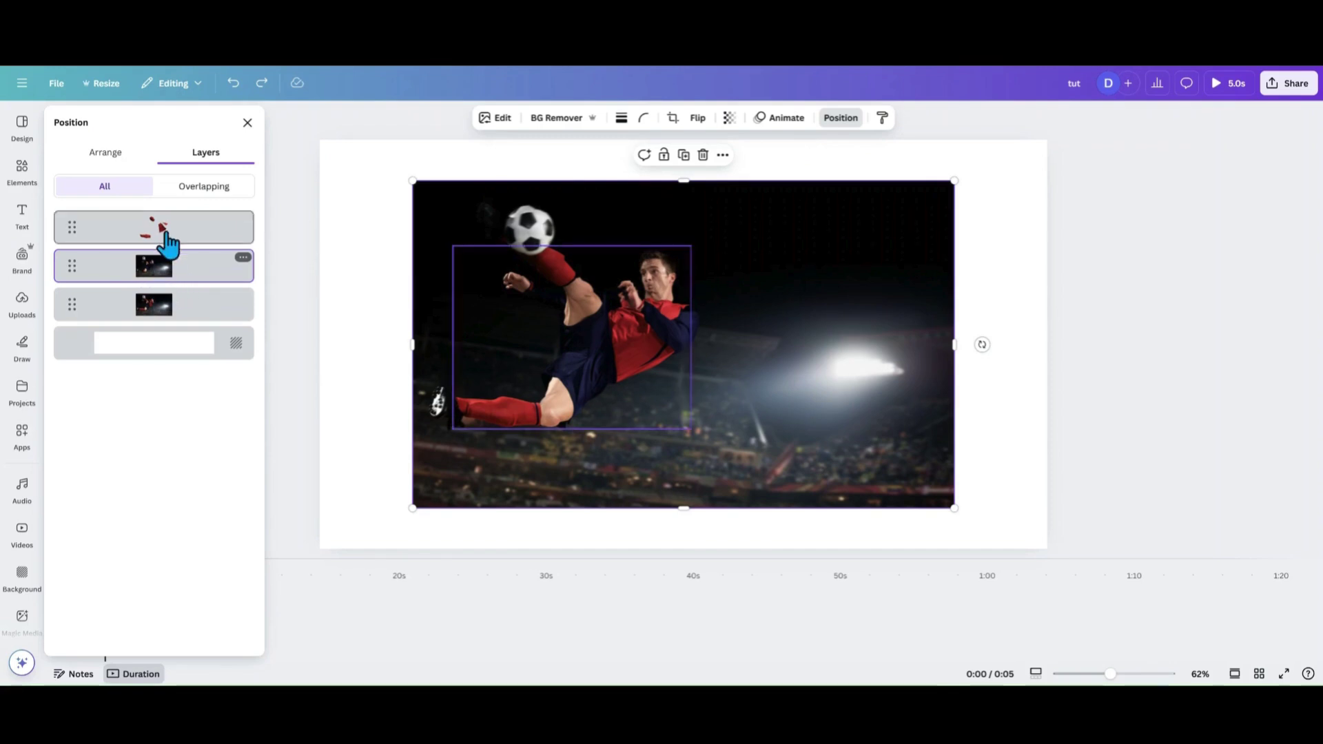
pyautogui.click(683, 156)
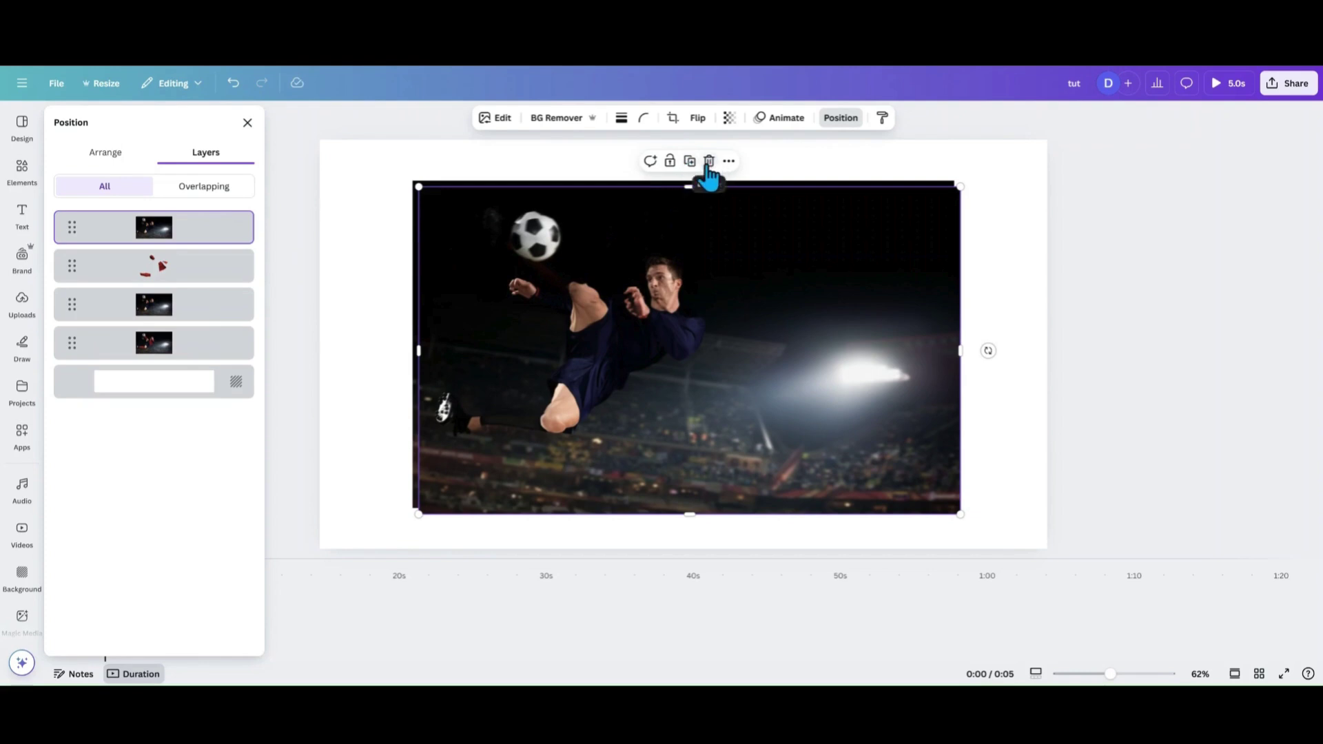
pyautogui.click(709, 162)
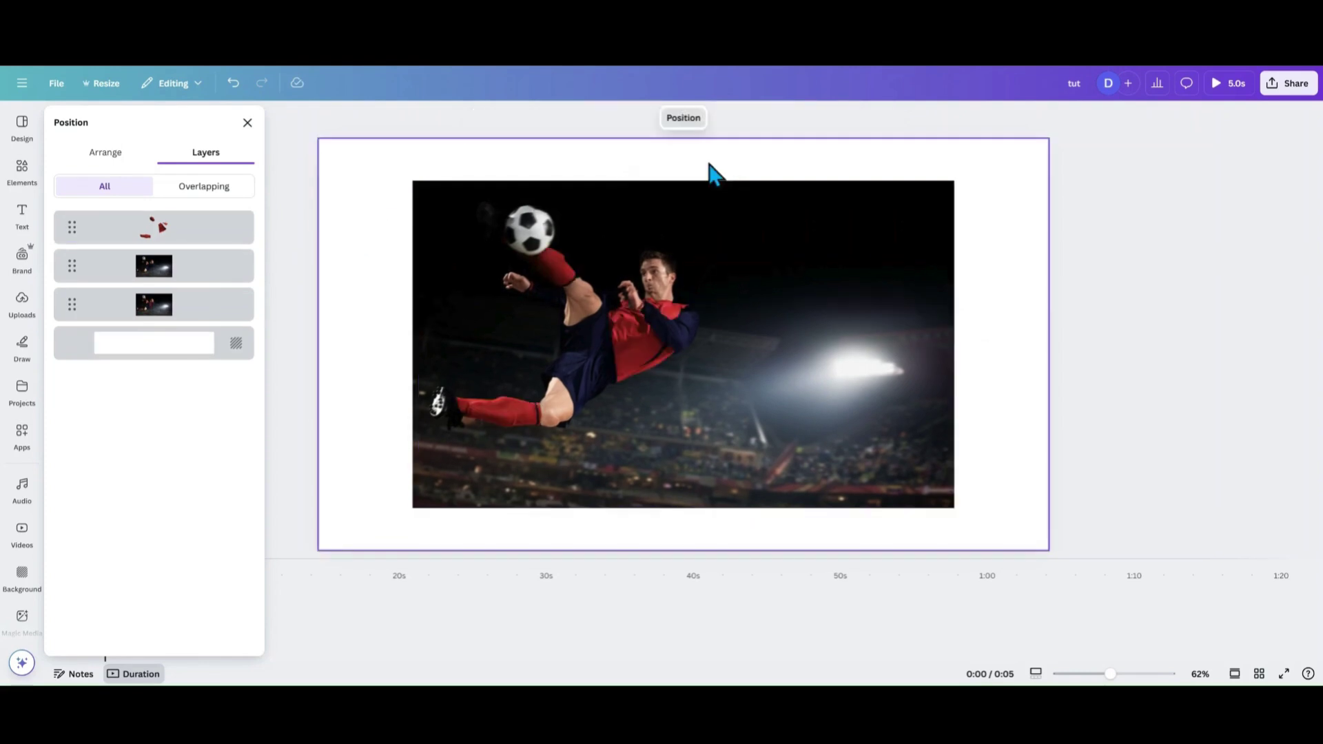
pyautogui.click(128, 270)
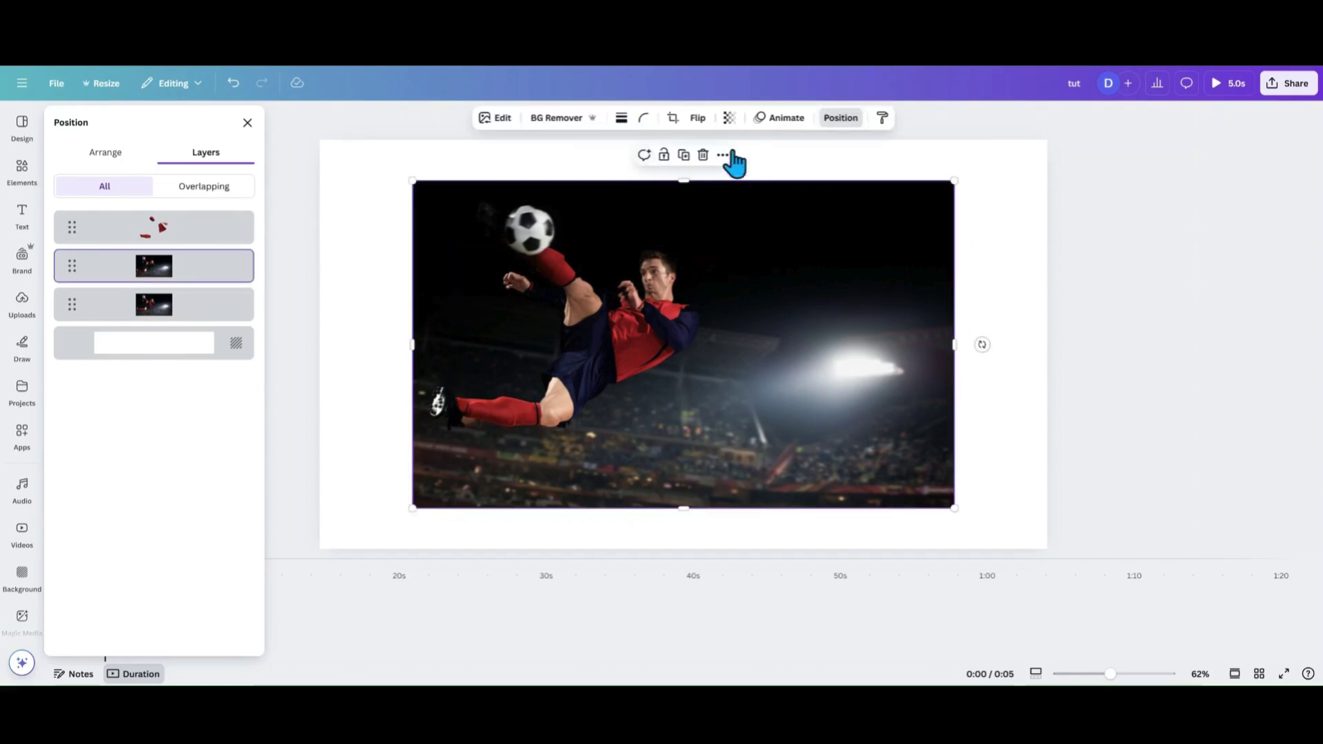
pyautogui.click(703, 157)
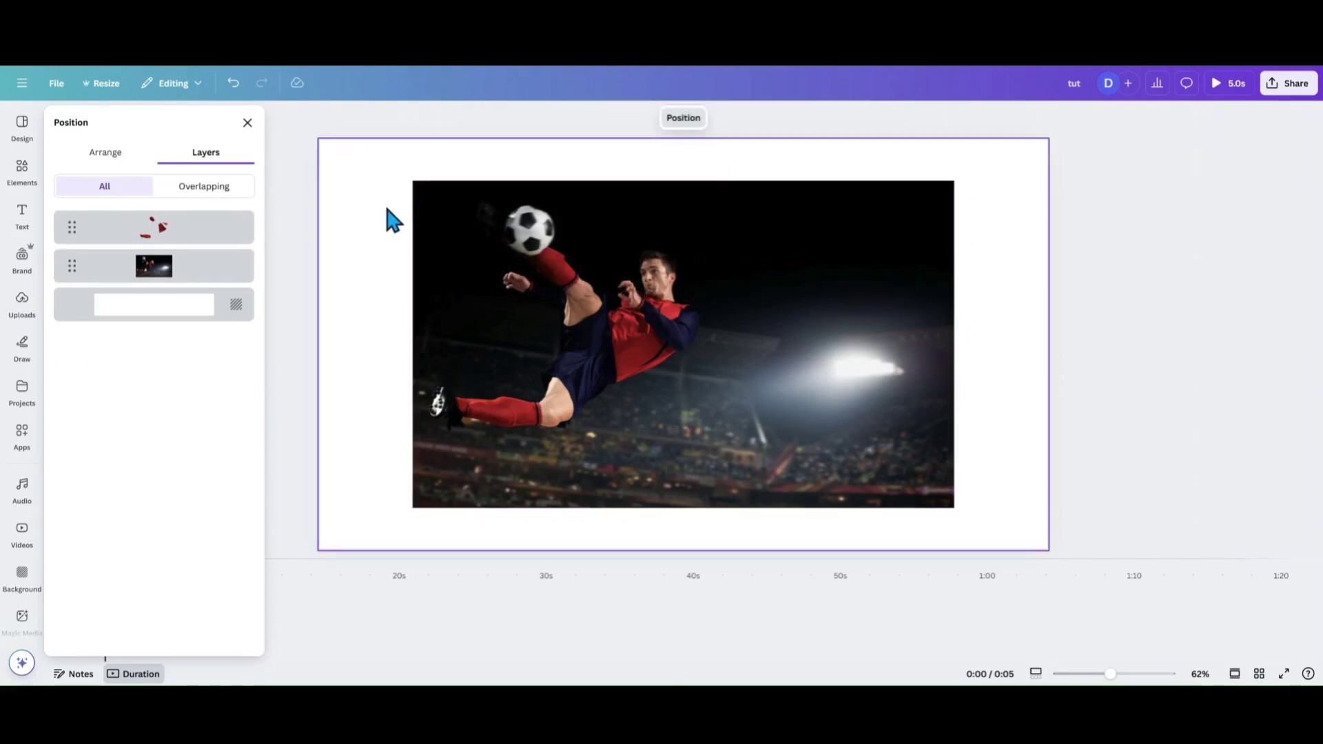
# Apply the Mono 'Slate' filter to the background photo
pyautogui.click(151, 275)
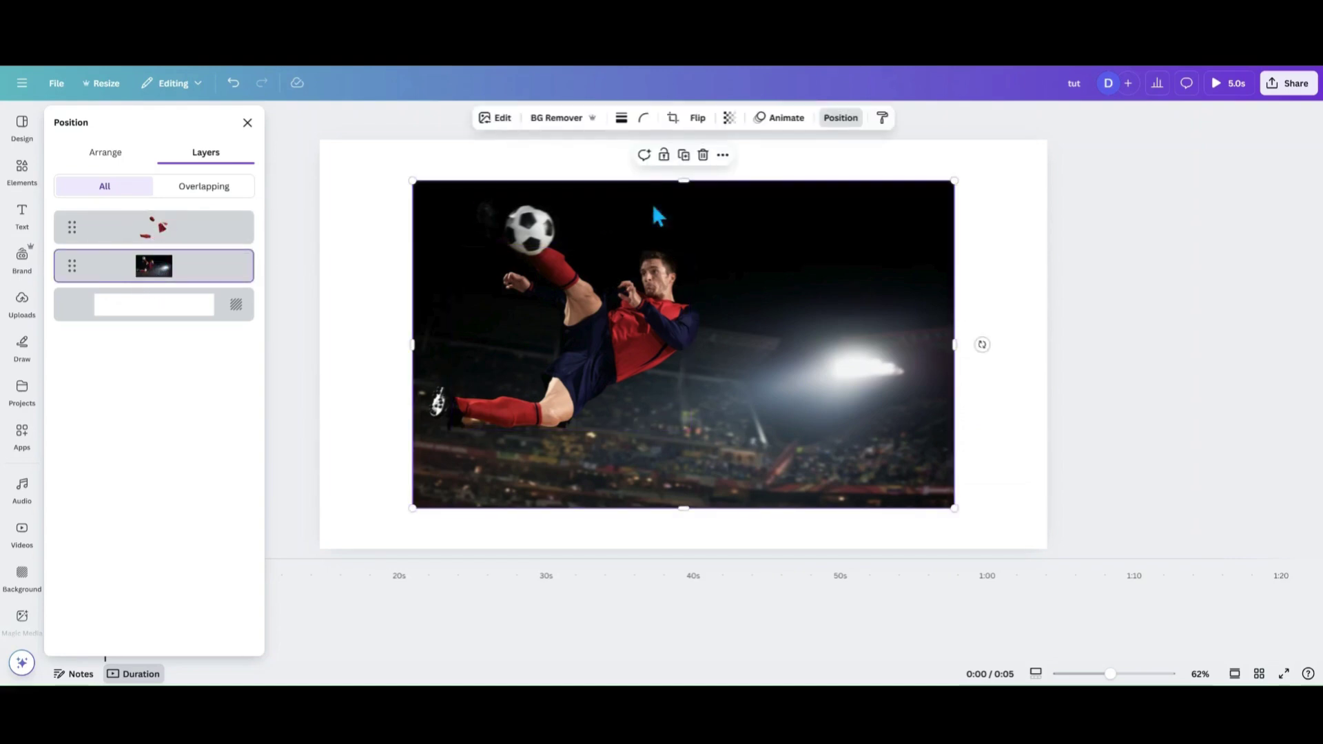
pyautogui.click(497, 118)
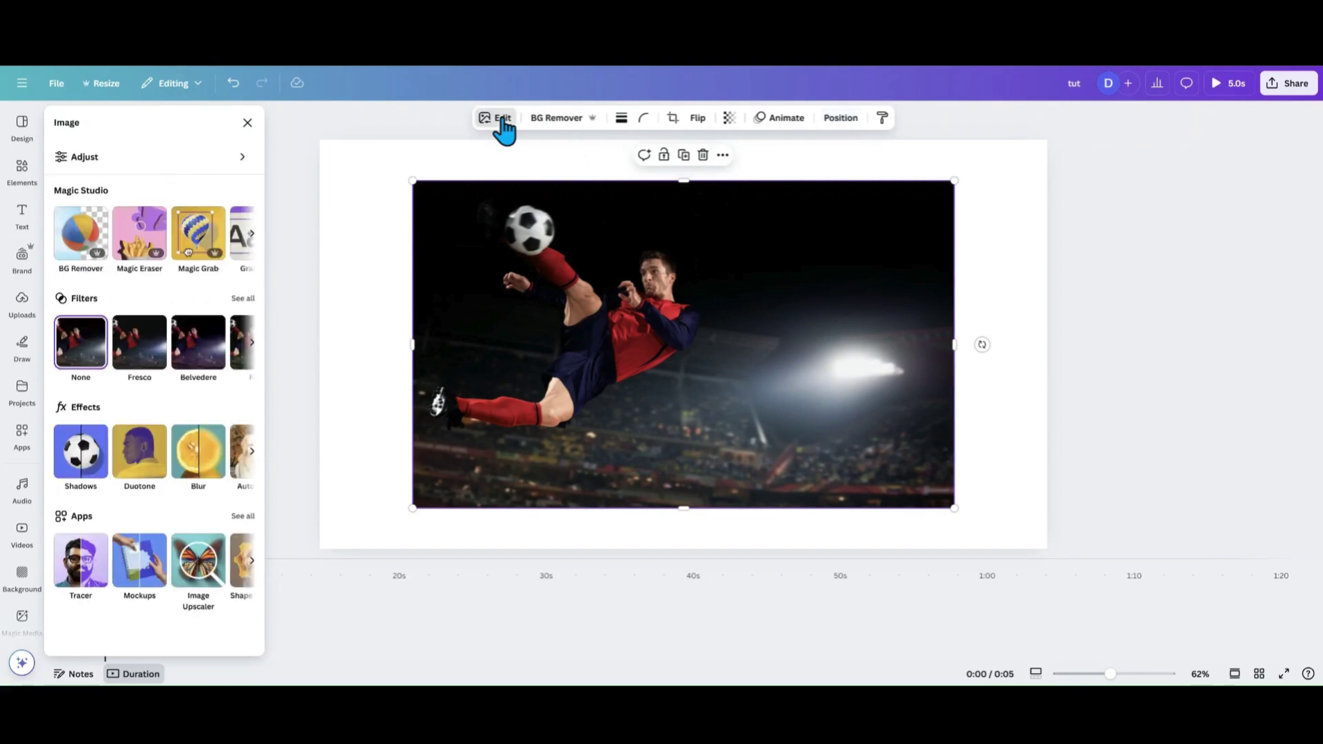
pyautogui.click(242, 299)
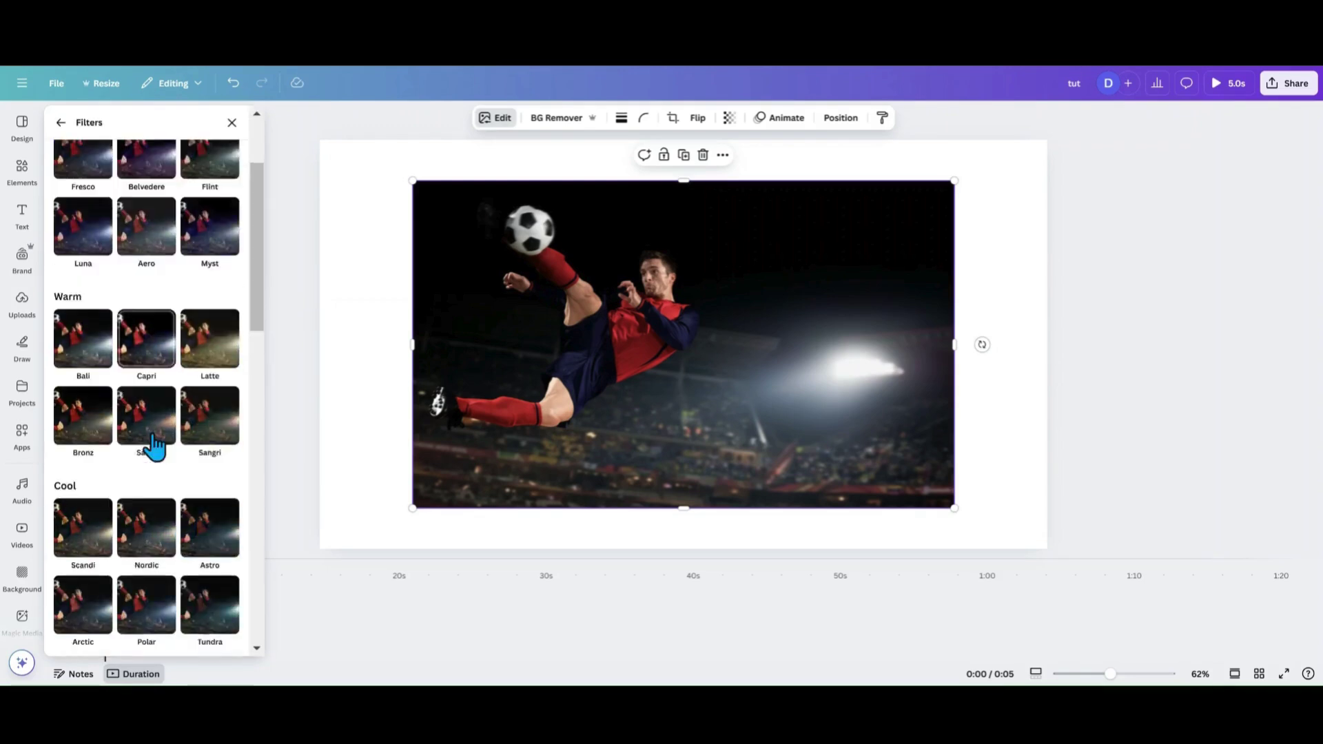
pyautogui.scroll(-10, 152, 434)
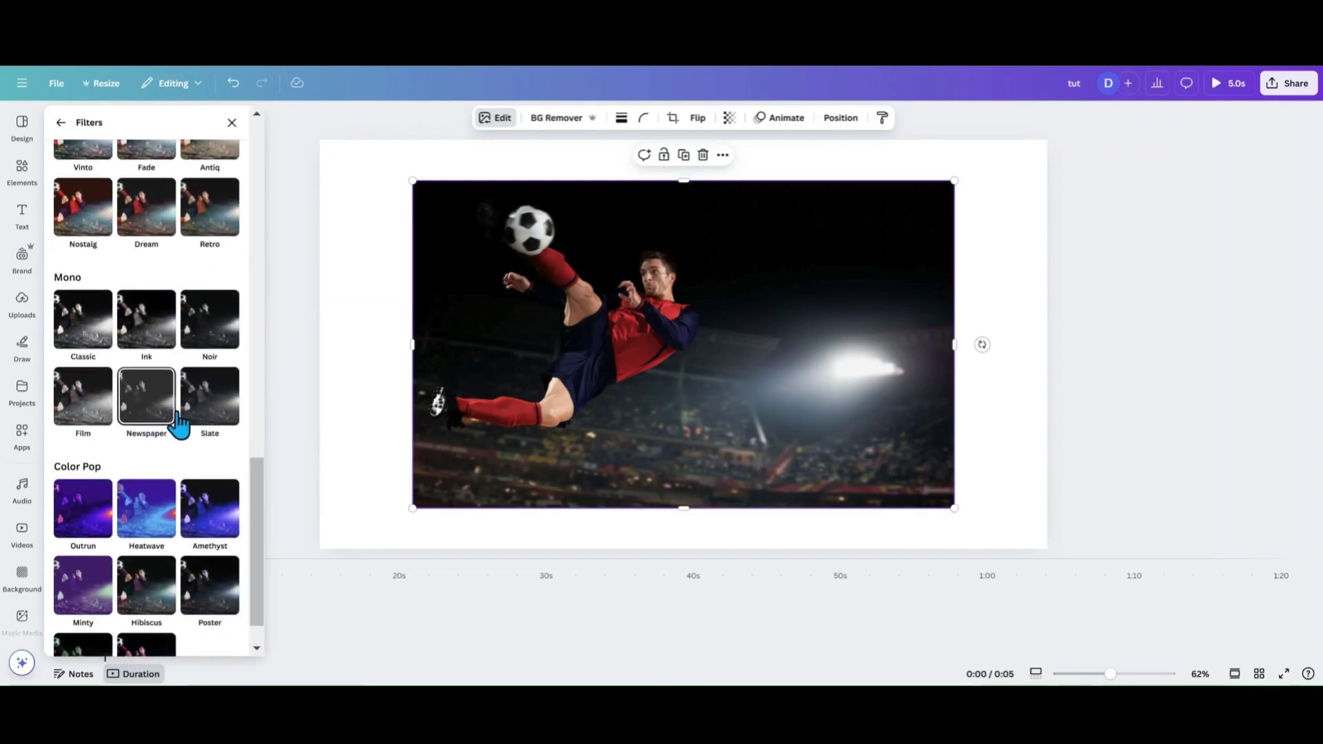
pyautogui.click(200, 412)
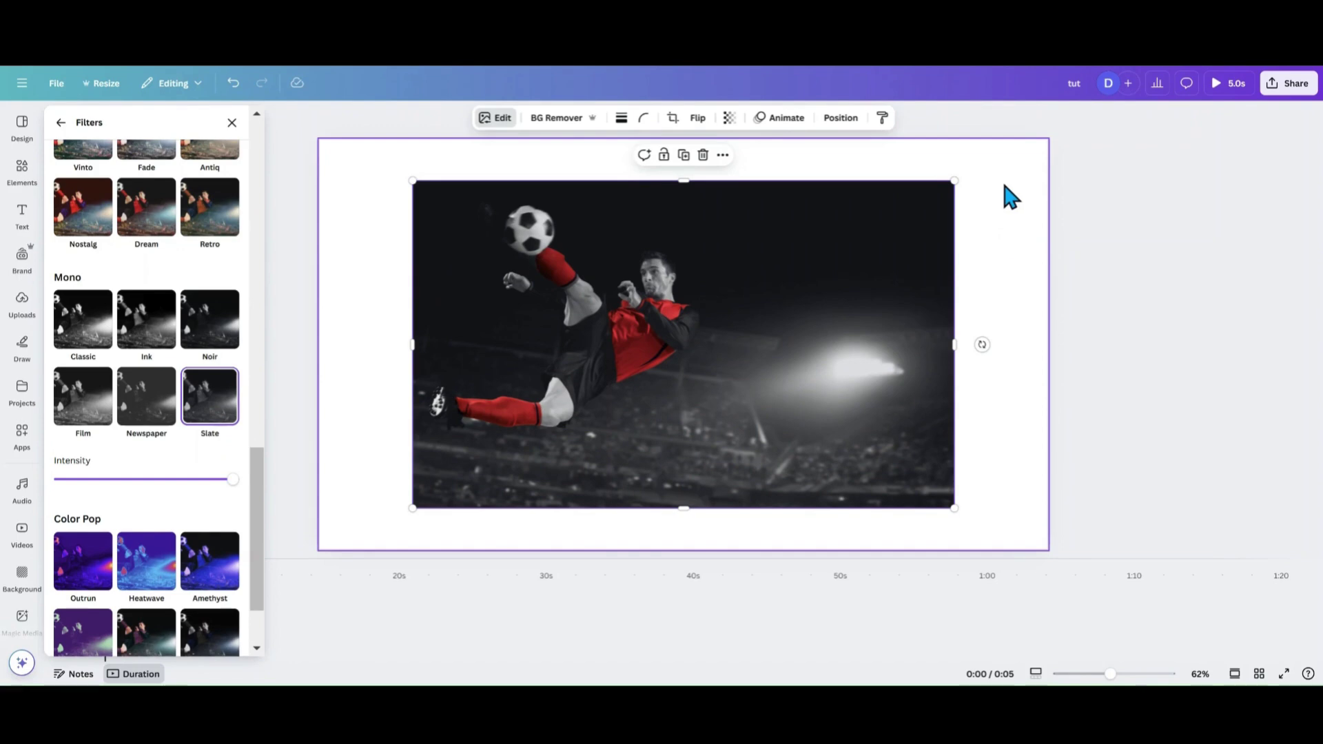
# Group the grey photo with the red-kit cutout, then enlarge and align the group over the page
pyautogui.moveTo(1010, 198); pyautogui.dragTo(409, 511)
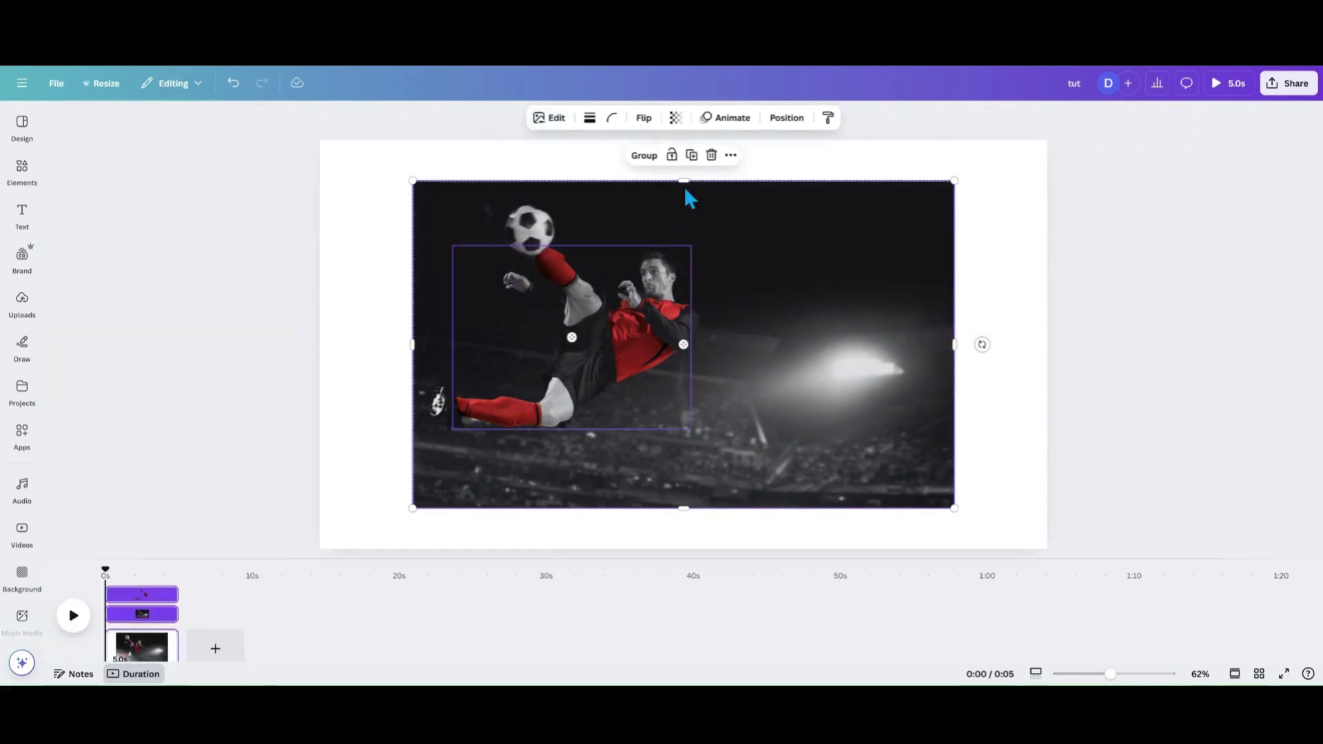
pyautogui.click(644, 156)
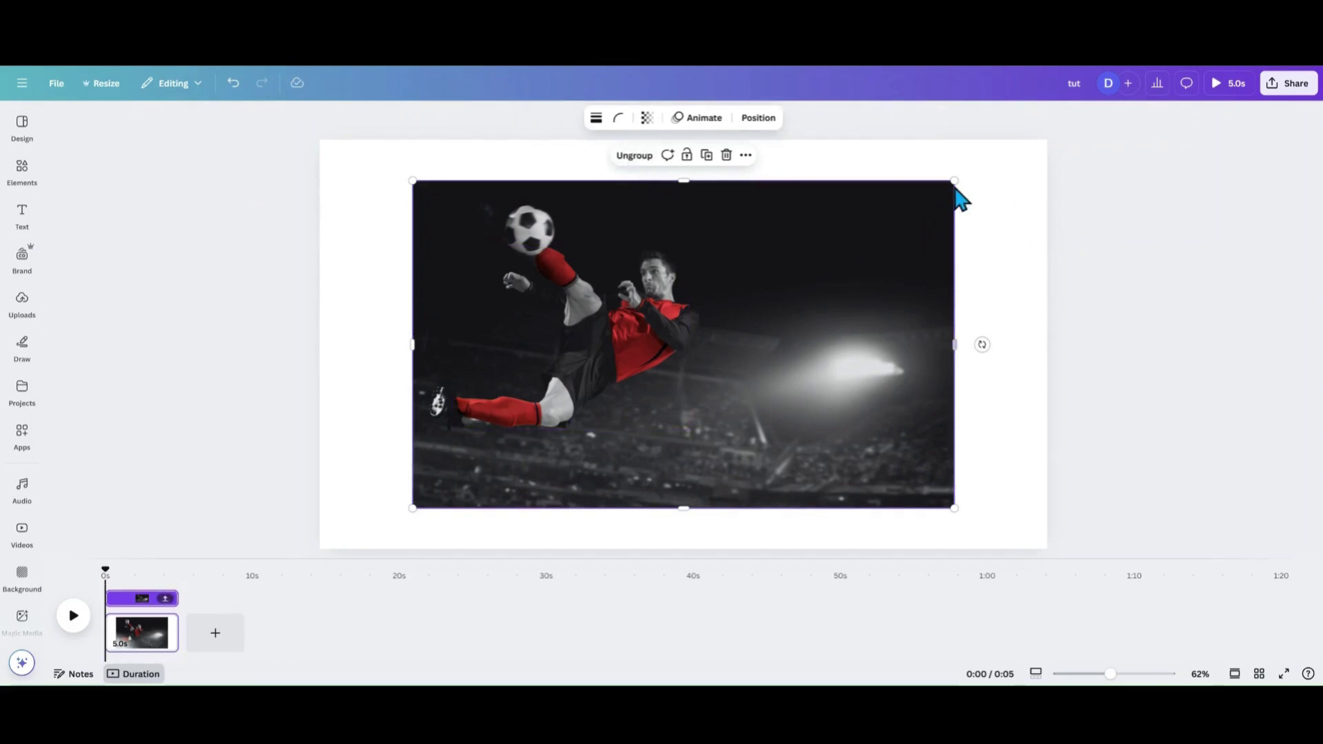
pyautogui.moveTo(955, 182); pyautogui.dragTo(1112, 134)
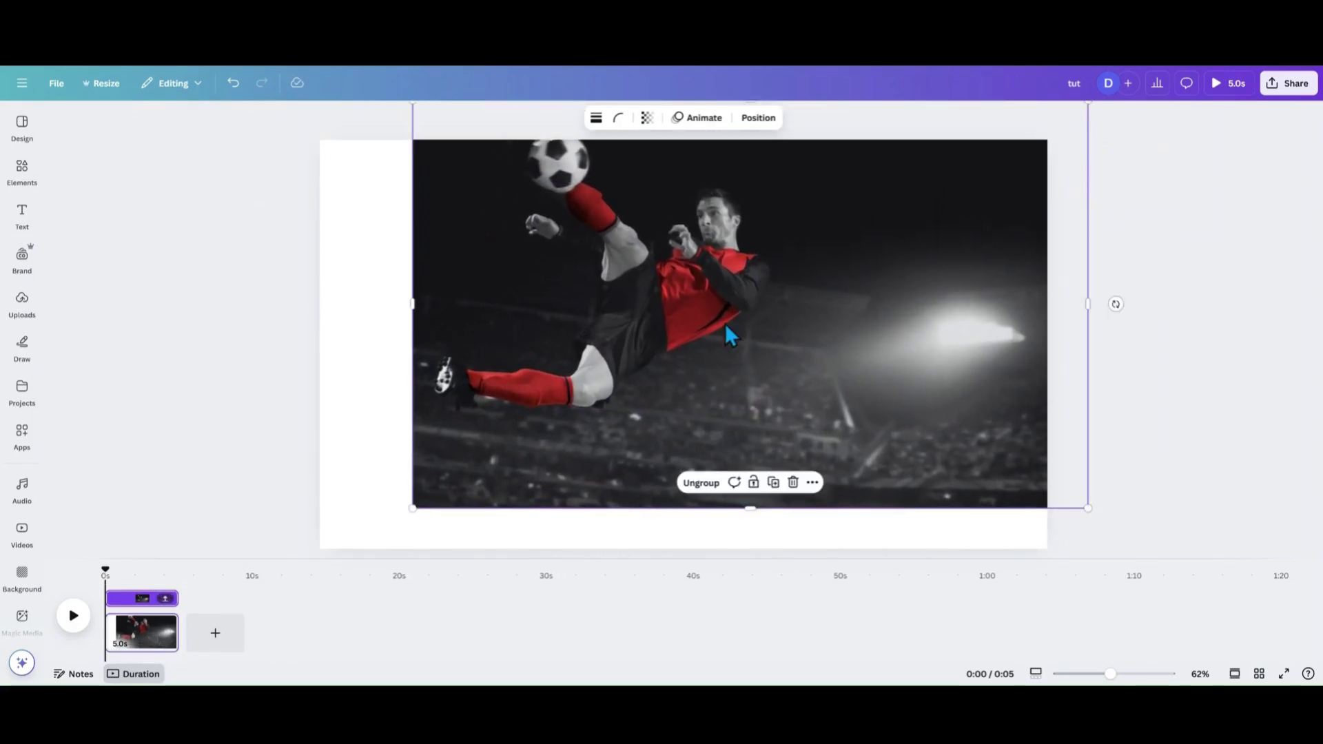
pyautogui.moveTo(726, 327); pyautogui.dragTo(691, 356)
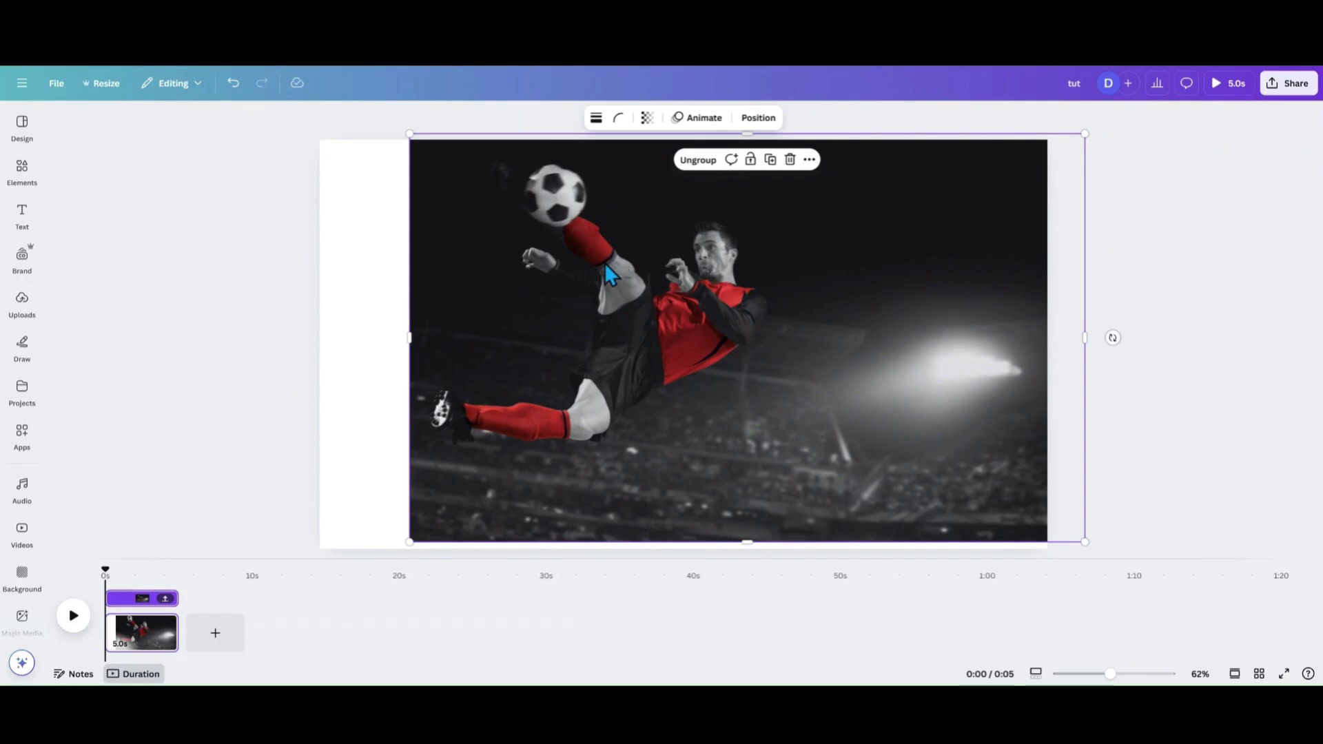
pyautogui.moveTo(609, 258); pyautogui.dragTo(583, 309)
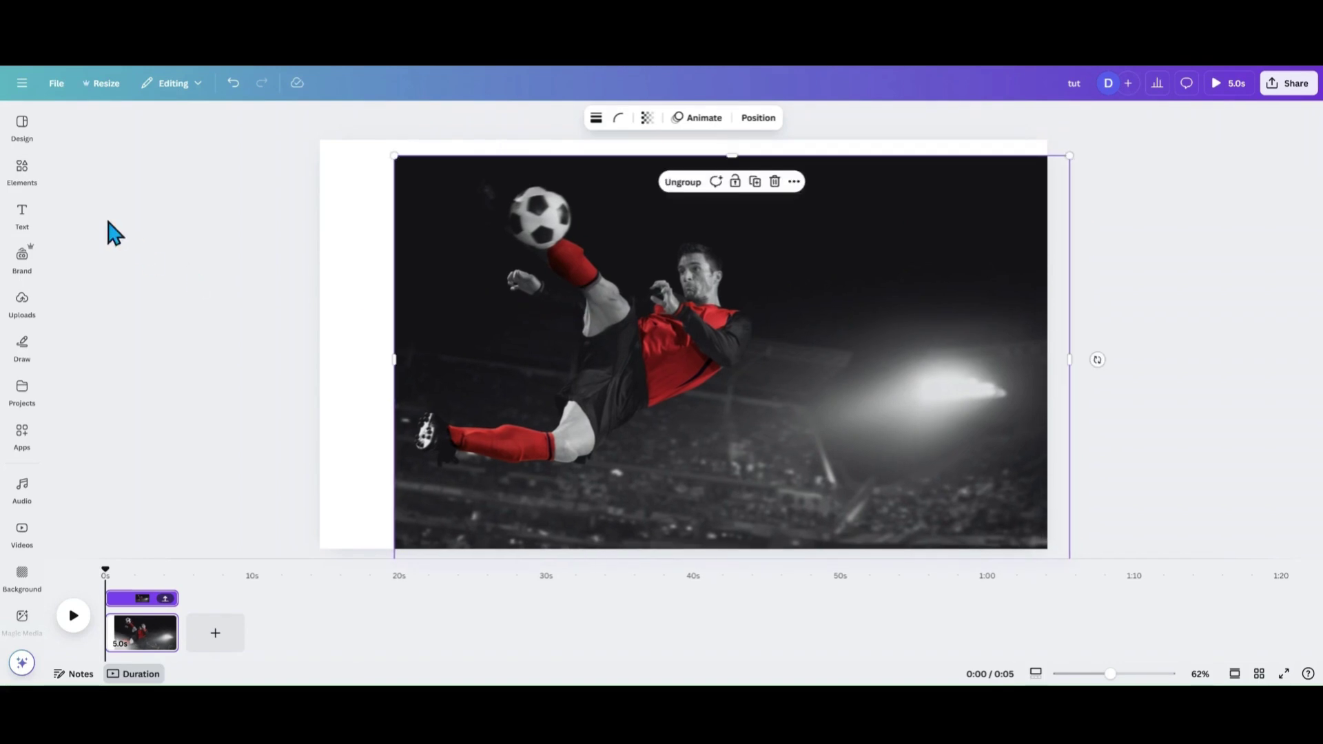
# Add the original colour photo from Recently used, move it top-left and zoom out to 47%
pyautogui.click(22, 181)
pyautogui.click(96, 238)
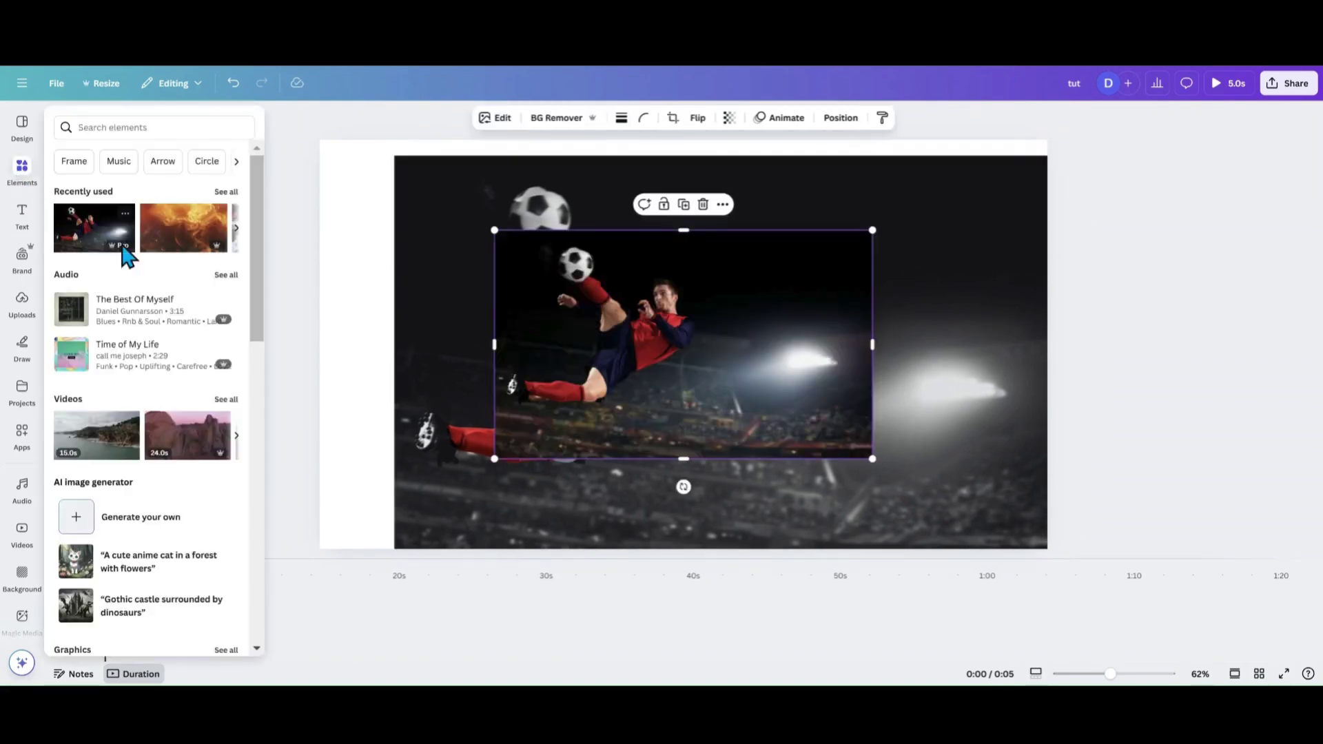
pyautogui.moveTo(571, 318); pyautogui.dragTo(466, 227)
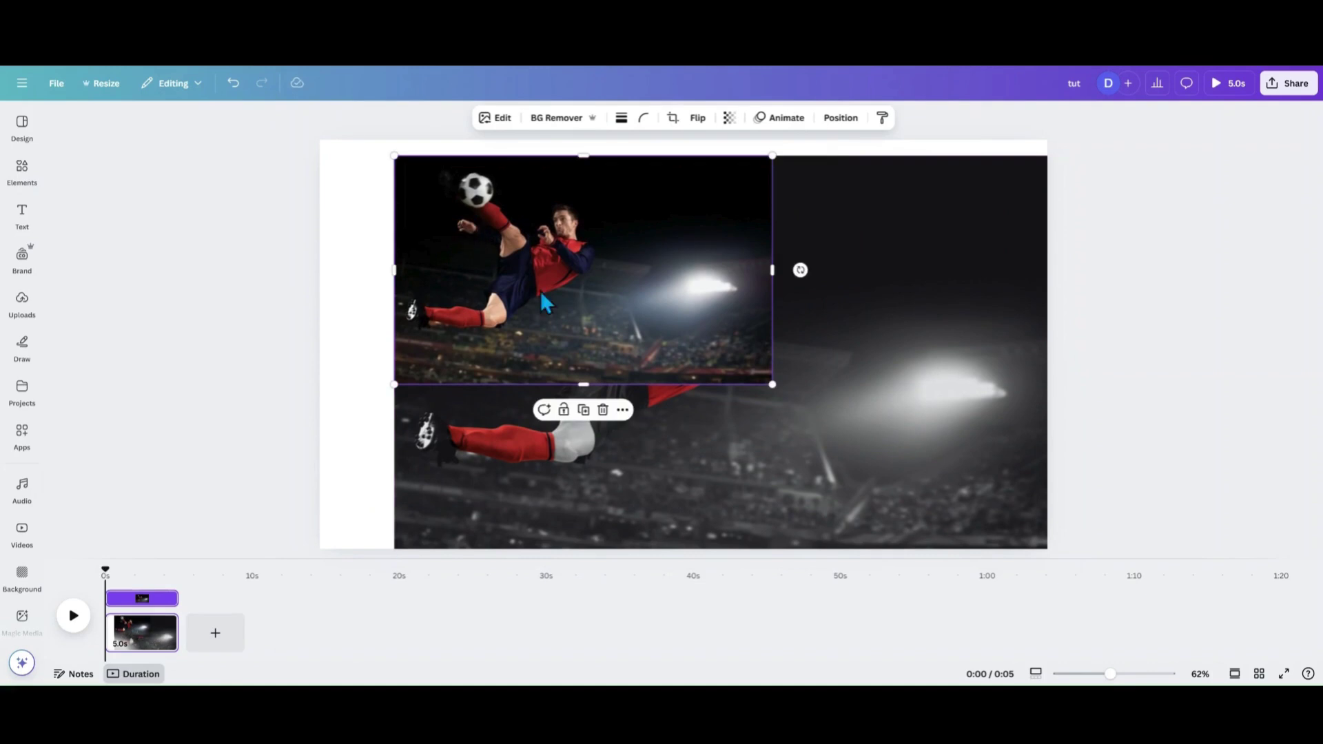
pyautogui.moveTo(769, 384); pyautogui.dragTo(1056, 555)
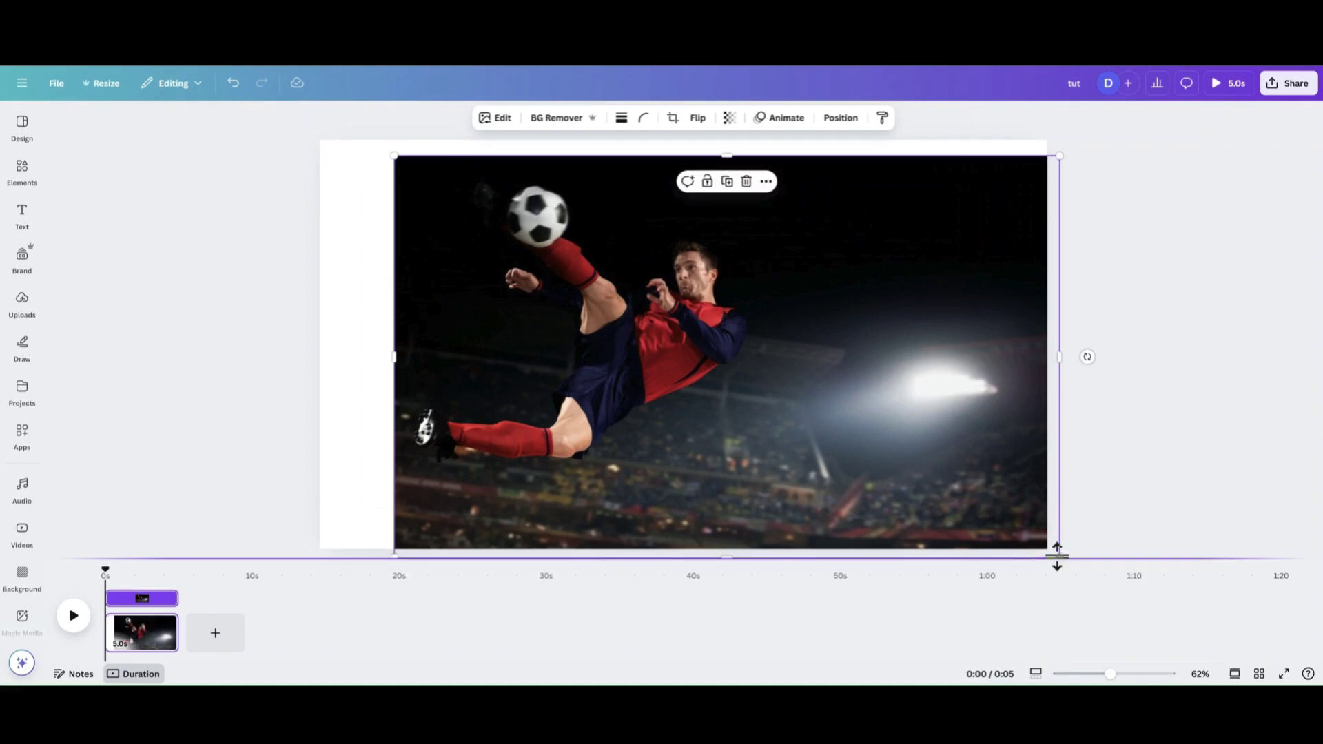
pyautogui.moveTo(1122, 674); pyautogui.dragTo(1102, 675)
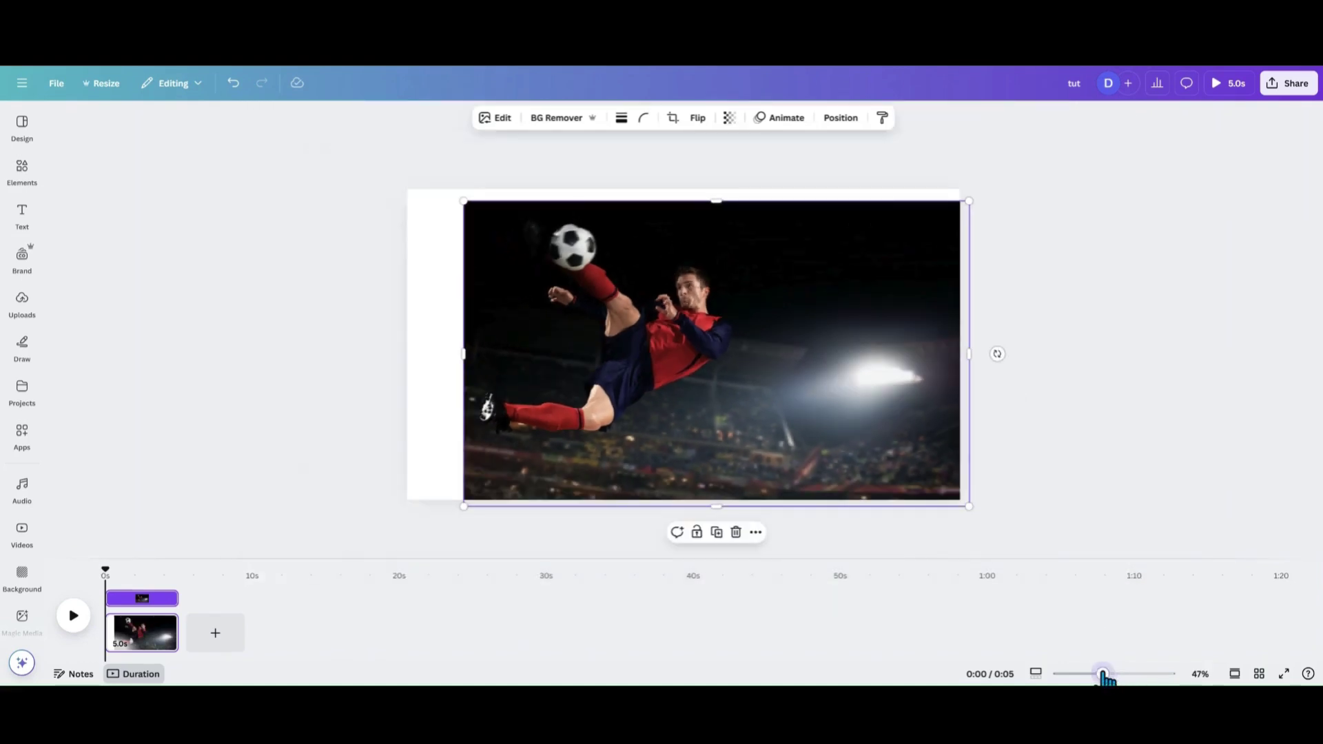
pyautogui.moveTo(968, 502)
pyautogui.mouseDown()
pyautogui.moveTo(930, 480)
pyautogui.moveTo(959, 498)
pyautogui.mouseUp()
pyautogui.moveTo(434, 354); pyautogui.dragTo(593, 448)
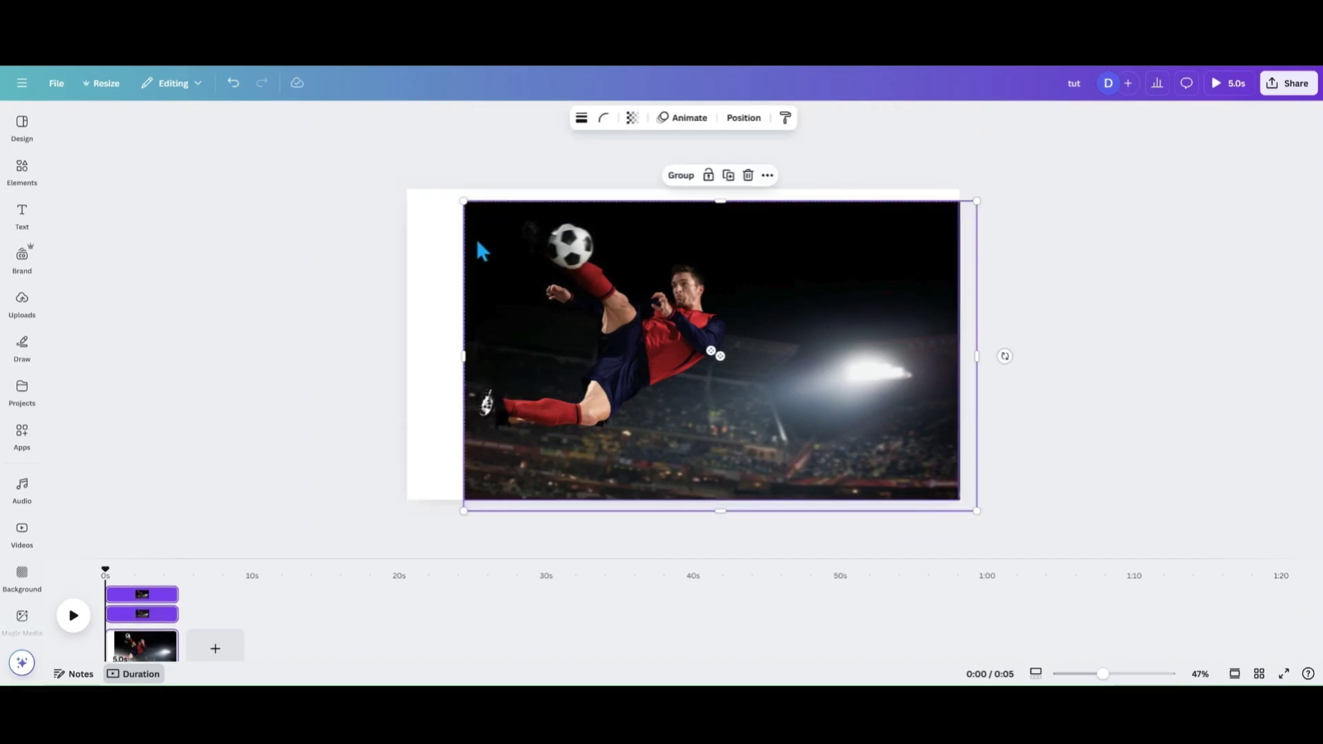
# Resize the colour photo to about 1,653 × 999 and align its top with the page edge
pyautogui.moveTo(462, 201); pyautogui.dragTo(503, 224)
pyautogui.moveTo(556, 304); pyautogui.dragTo(511, 247)
pyautogui.click(1004, 487)
pyautogui.click(903, 448)
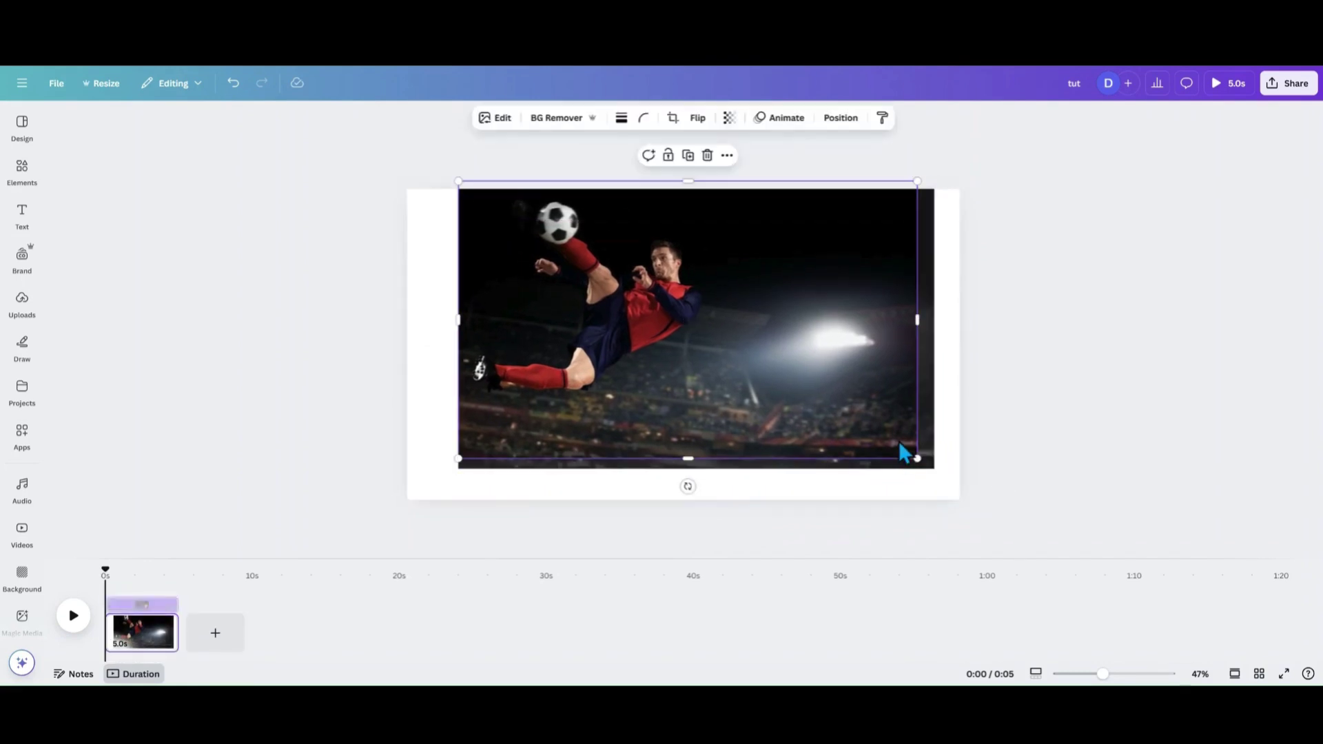
pyautogui.moveTo(917, 458); pyautogui.dragTo(933, 470)
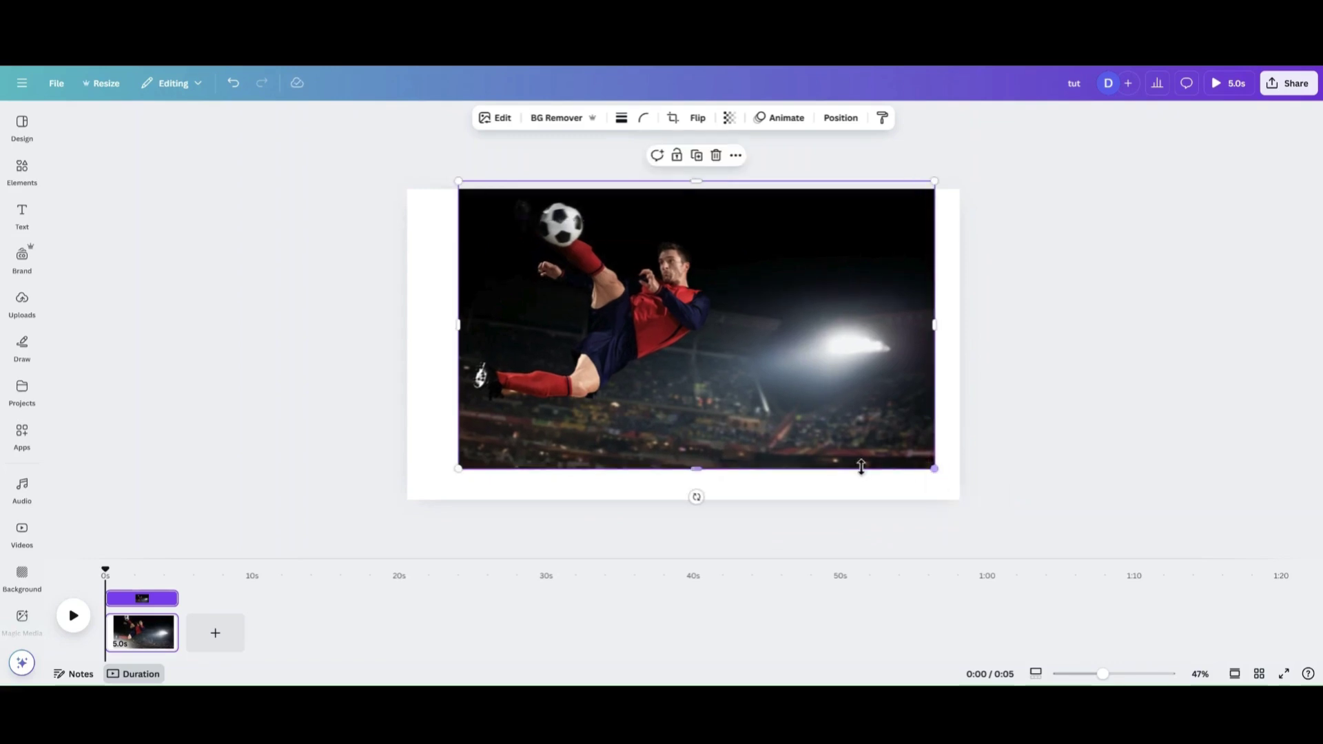
pyautogui.click(430, 315)
pyautogui.moveTo(482, 319); pyautogui.dragTo(496, 291)
# Brush the sleeve cuff near the raised hand at size 2 with Magic Grab and grab it
pyautogui.click(497, 121)
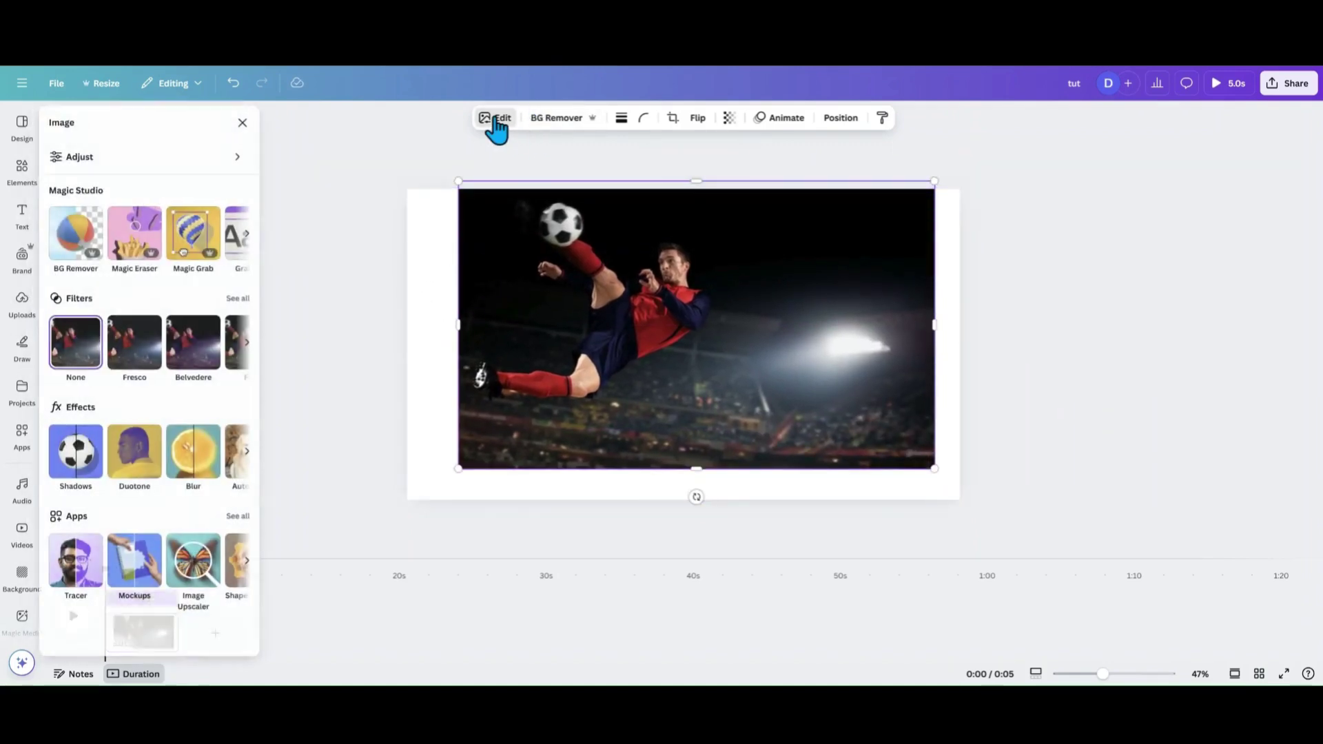
pyautogui.click(198, 250)
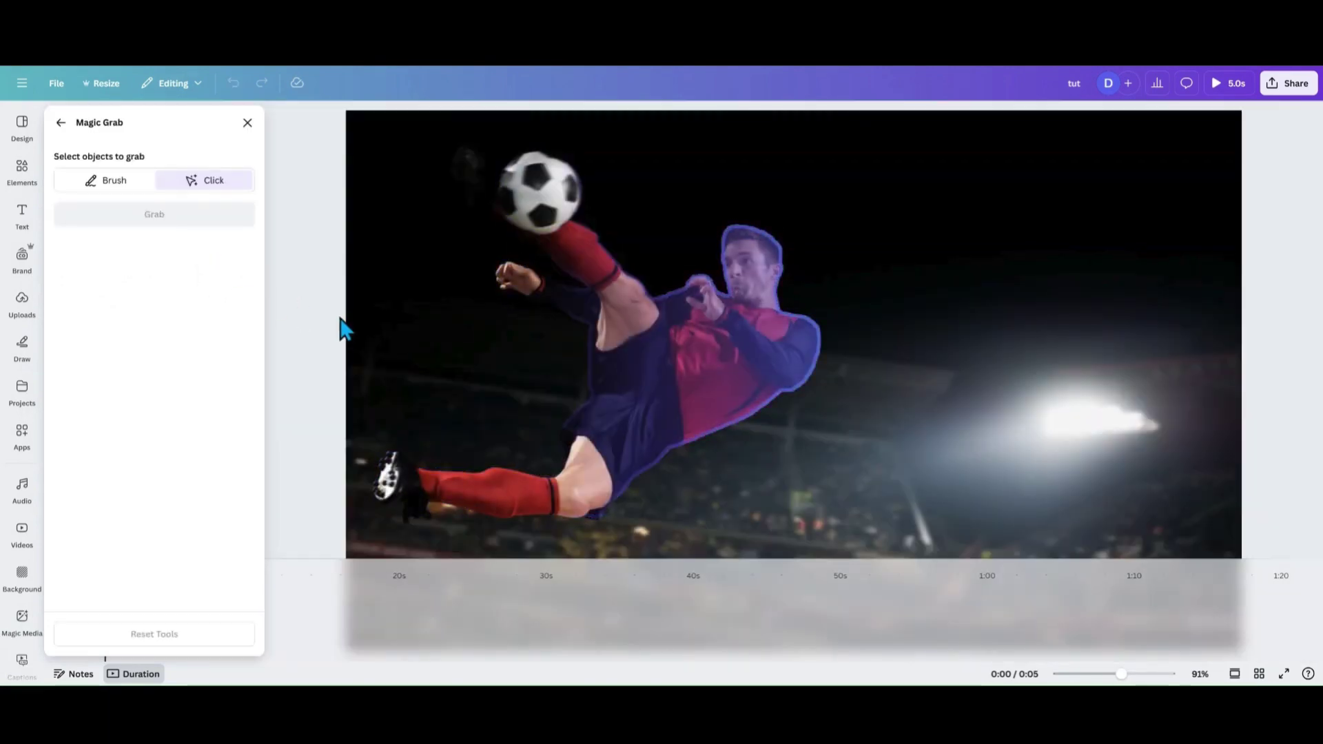
pyautogui.click(126, 183)
pyautogui.moveTo(117, 228); pyautogui.dragTo(65, 228)
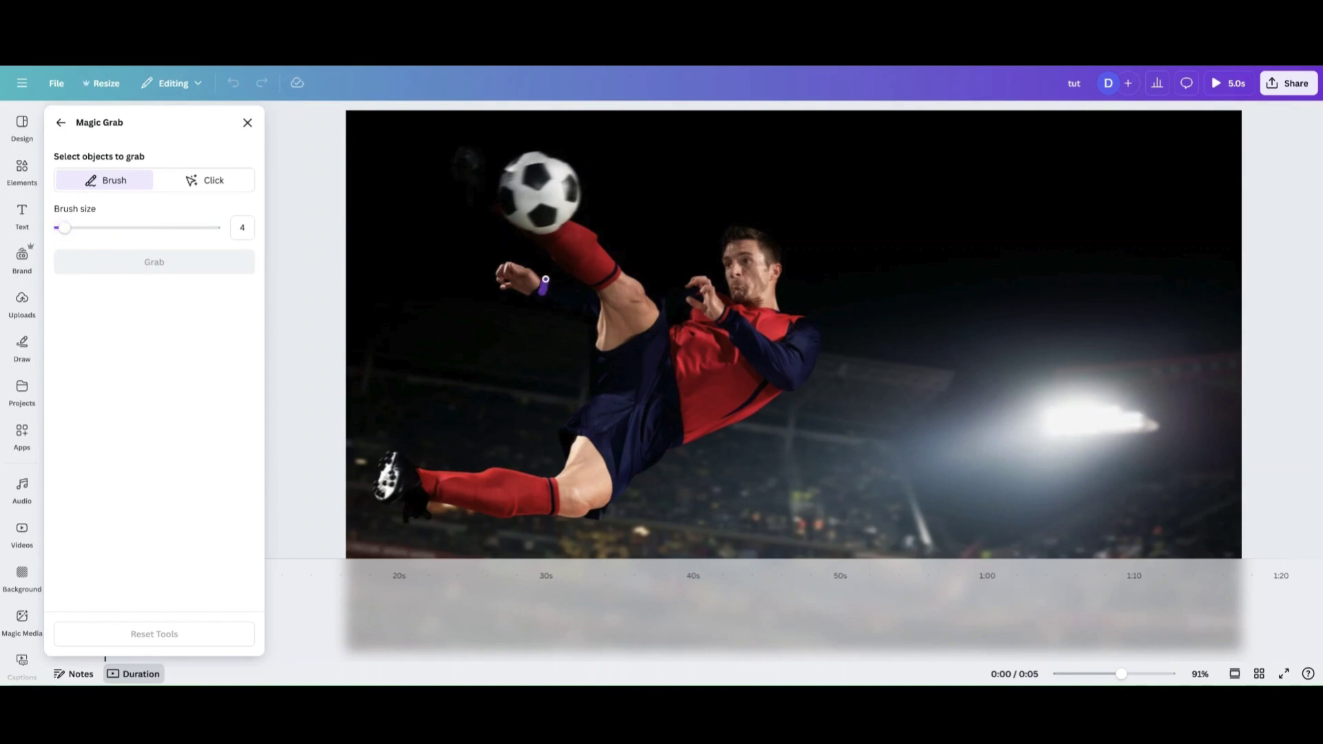
pyautogui.click(164, 269)
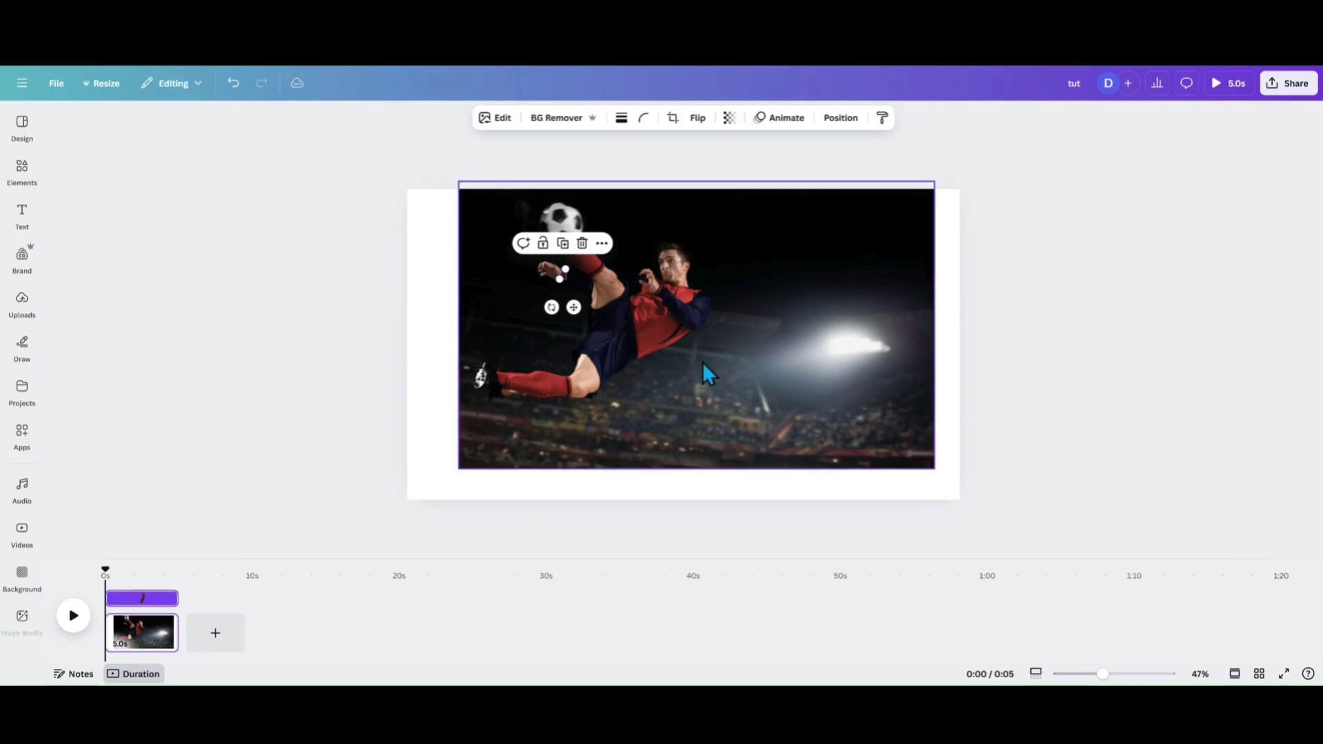
# Delete the leftover colour background photo, then group the red-kit cut-out with the black-and-white layer
pyautogui.moveTo(714, 373); pyautogui.dragTo(204, 381)
pyautogui.moveTo(310, 422); pyautogui.dragTo(276, 333)
pyautogui.moveTo(314, 252); pyautogui.dragTo(720, 415)
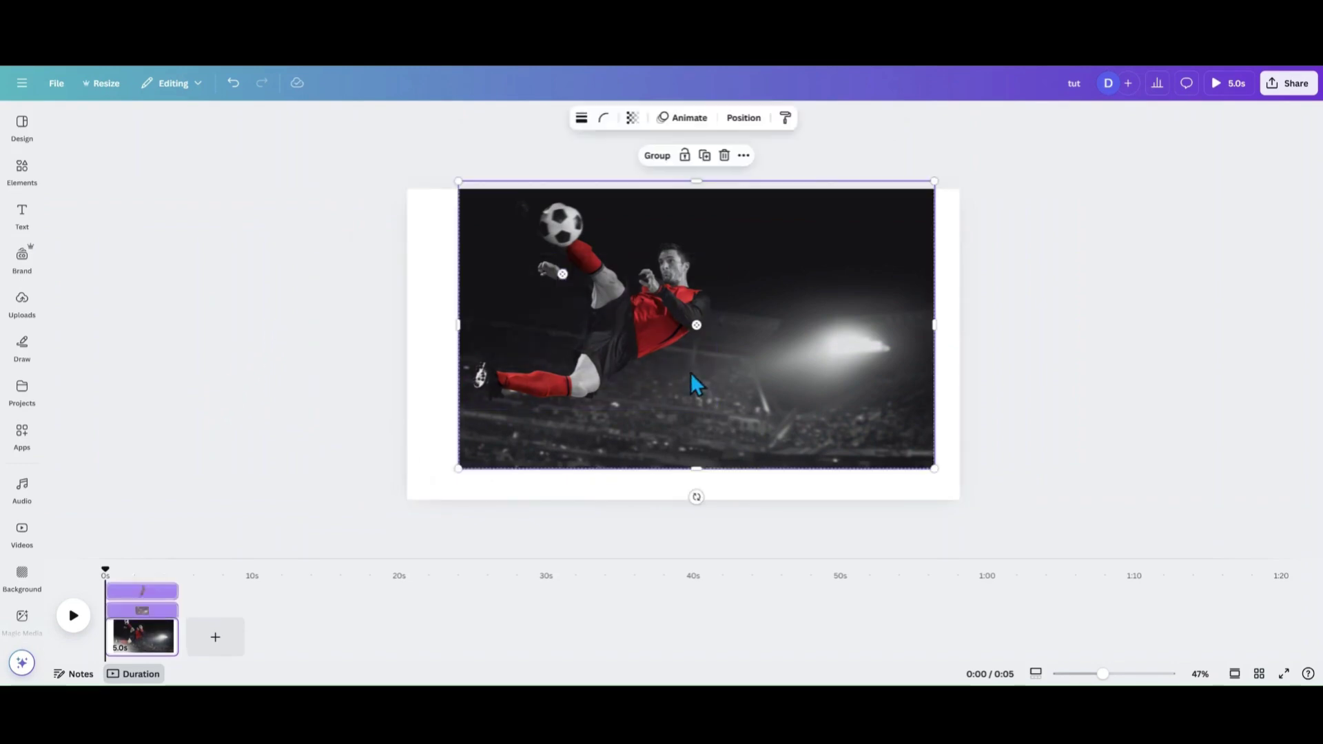
pyautogui.click(656, 156)
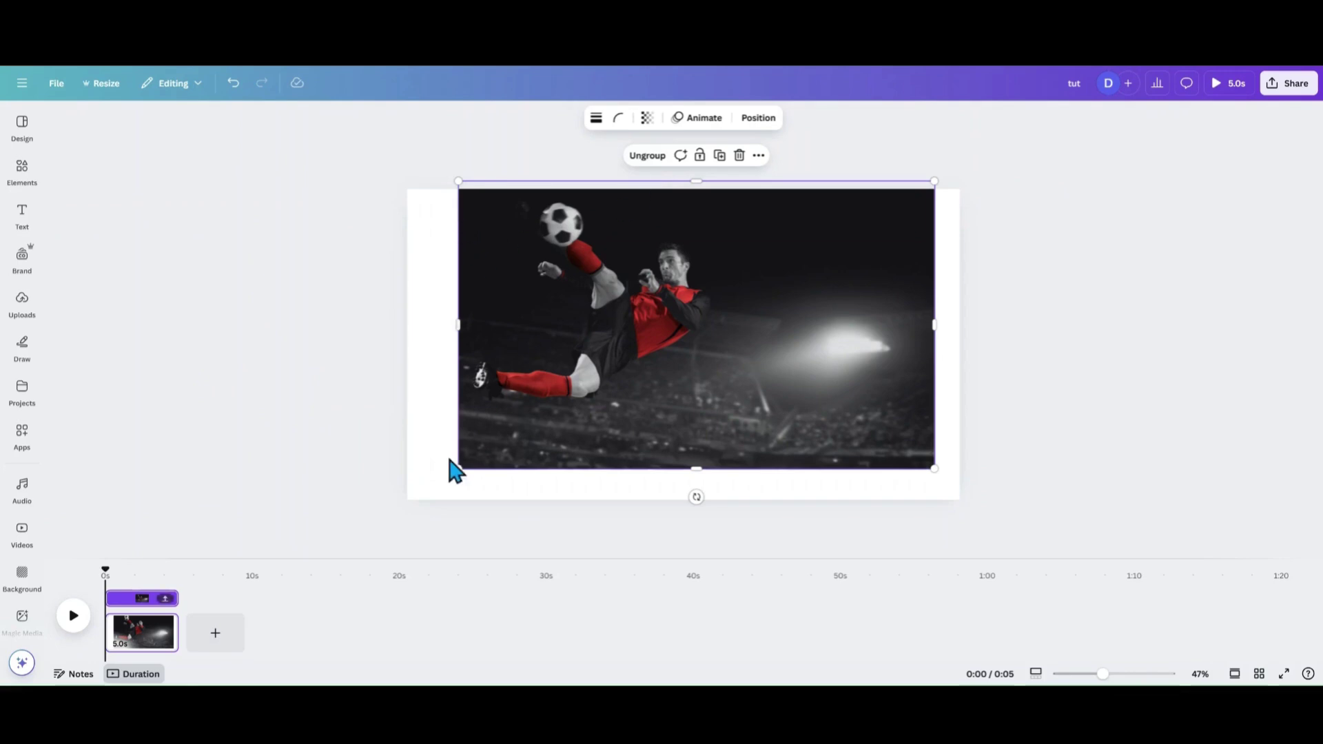
# Resize and reposition the grouped image so it sits inside the page with white margins
pyautogui.moveTo(456, 468); pyautogui.dragTo(333, 544)
pyautogui.moveTo(651, 415); pyautogui.dragTo(715, 413)
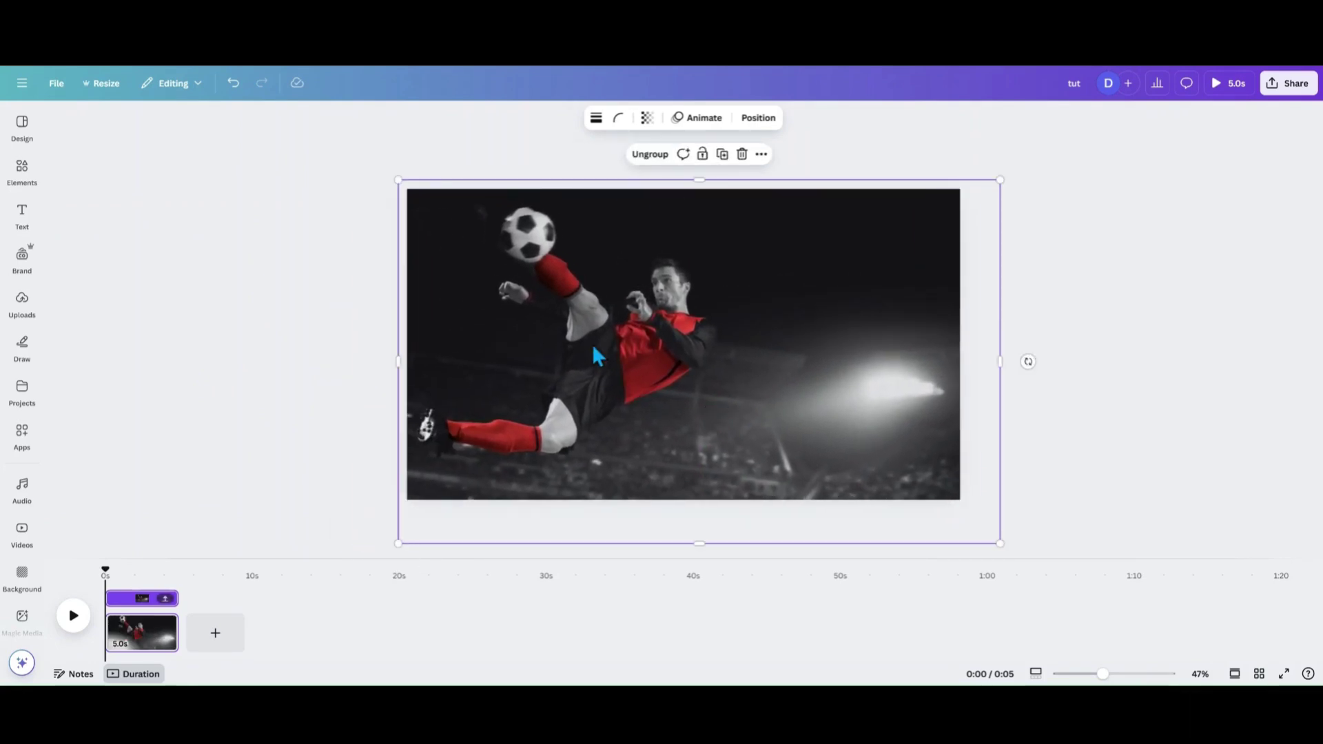
pyautogui.moveTo(586, 308)
pyautogui.mouseDown()
pyautogui.moveTo(583, 324)
pyautogui.moveTo(577, 307)
pyautogui.mouseUp()
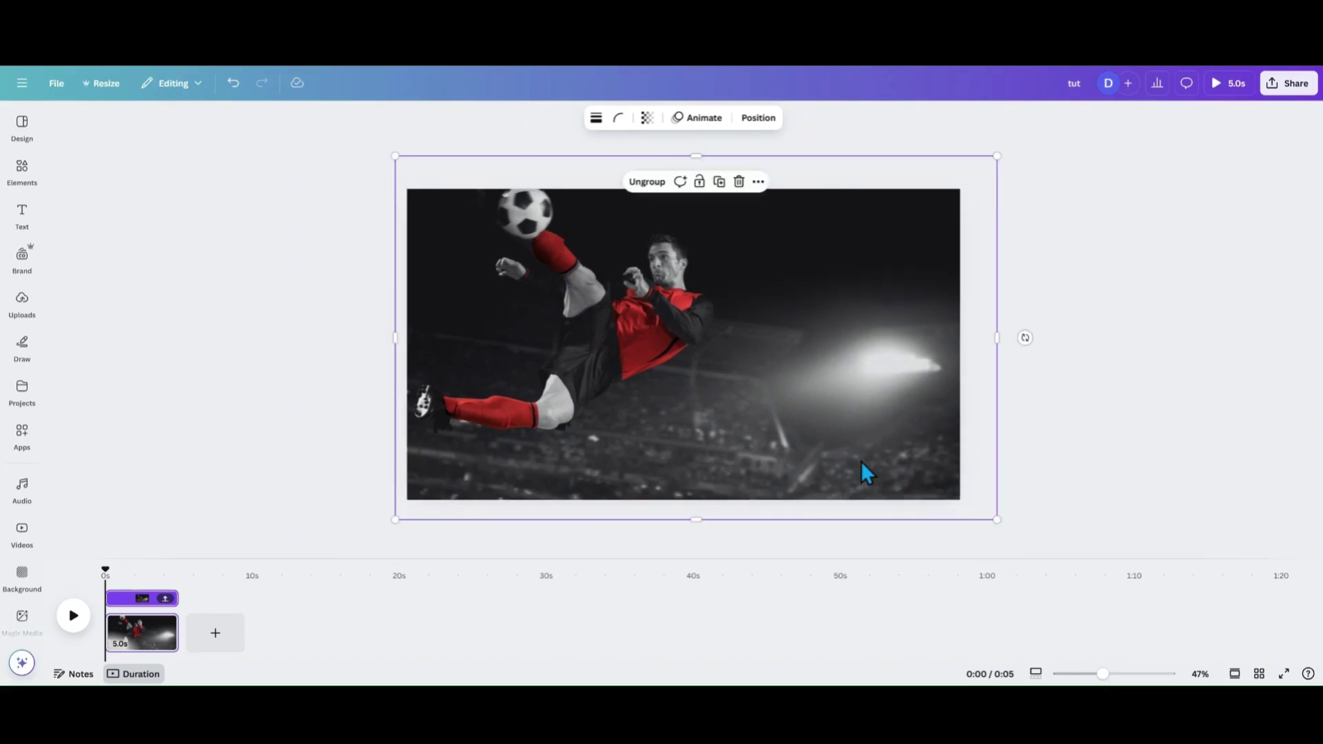
pyautogui.moveTo(629, 374); pyautogui.dragTo(662, 404)
pyautogui.moveTo(767, 413); pyautogui.dragTo(738, 378)
pyautogui.moveTo(1001, 515); pyautogui.dragTo(882, 444)
pyautogui.moveTo(690, 372); pyautogui.dragTo(720, 405)
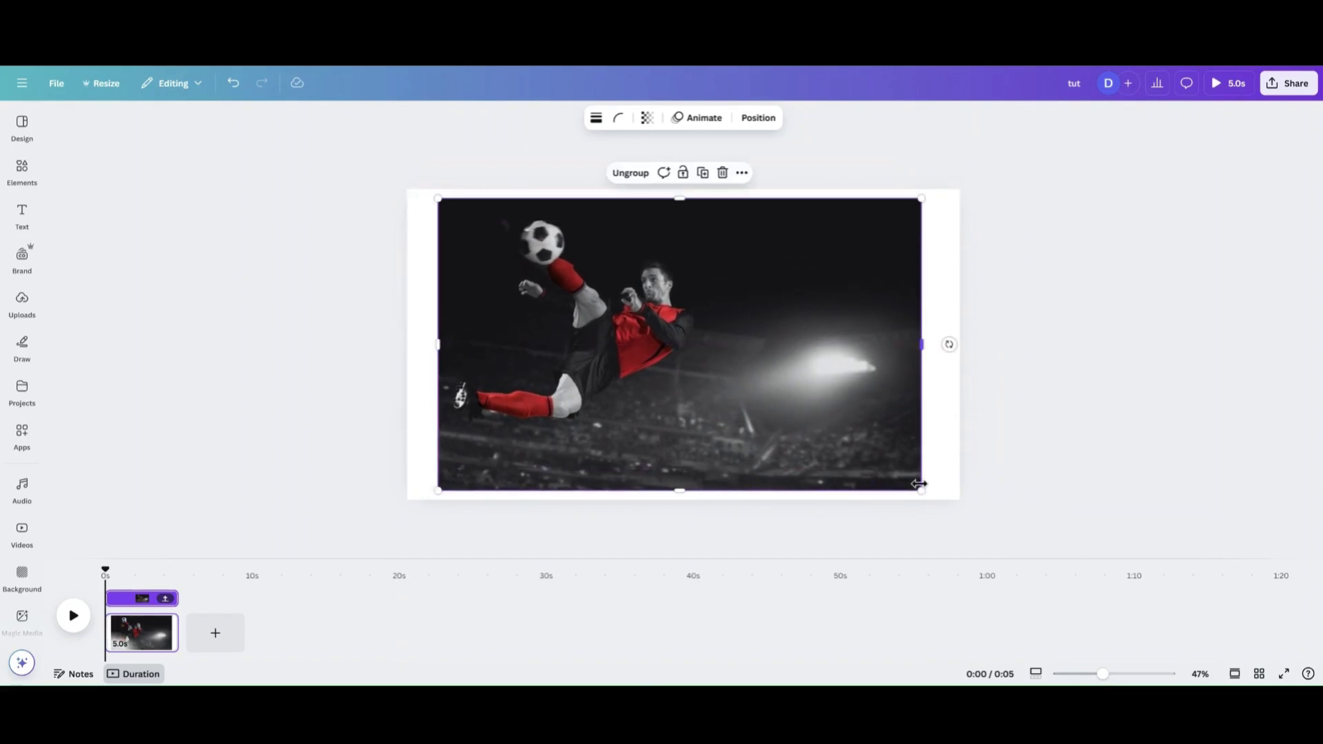
pyautogui.moveTo(914, 484); pyautogui.dragTo(901, 479)
pyautogui.moveTo(759, 419); pyautogui.dragTo(762, 432)
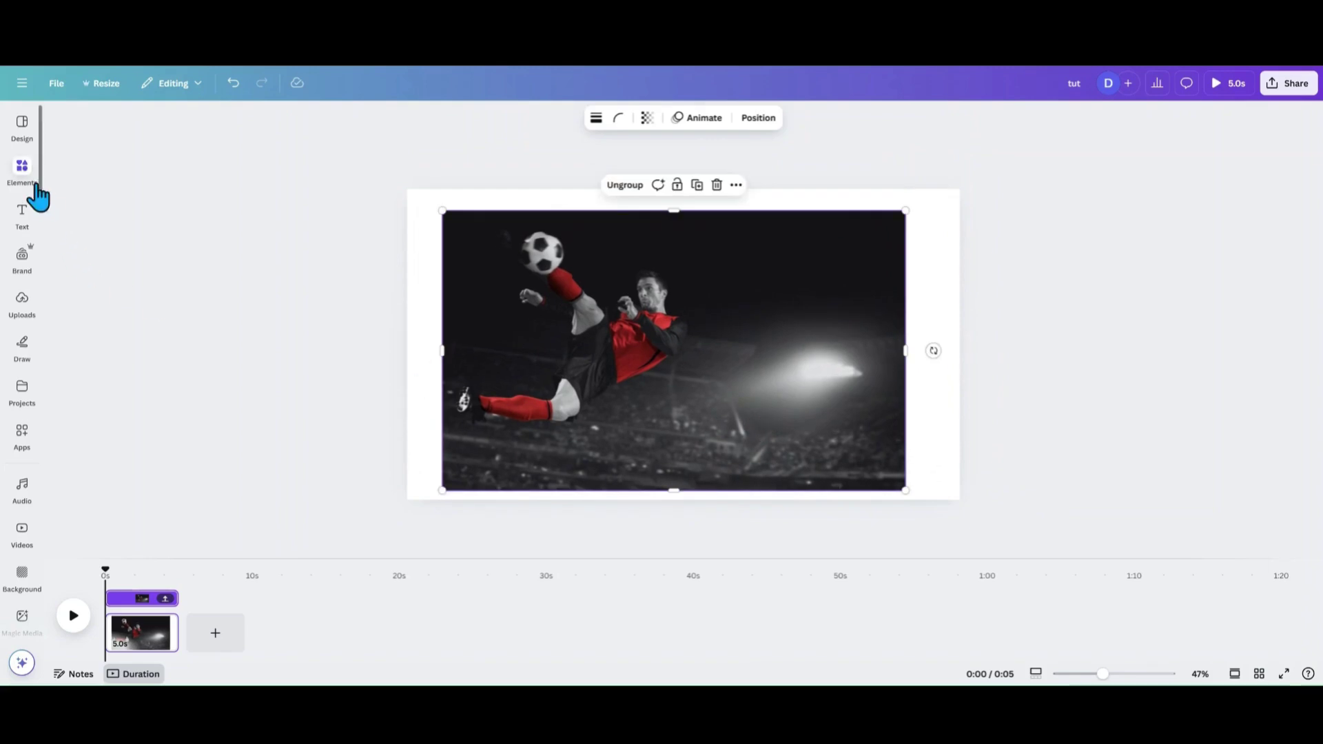
# Add the recently used colour footballer photo and stretch it over the page
pyautogui.click(22, 169)
pyautogui.click(86, 235)
pyautogui.moveTo(789, 353); pyautogui.dragTo(677, 304)
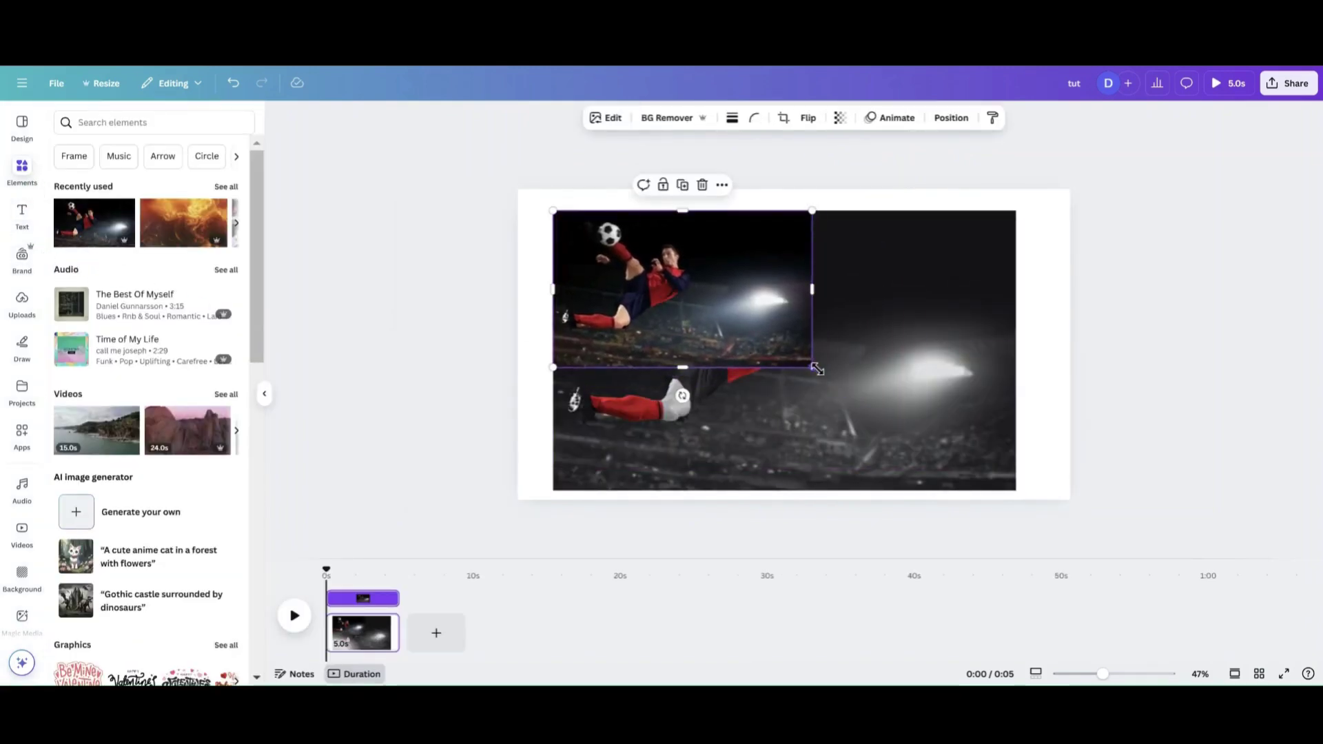
pyautogui.moveTo(816, 369); pyautogui.dragTo(1009, 495)
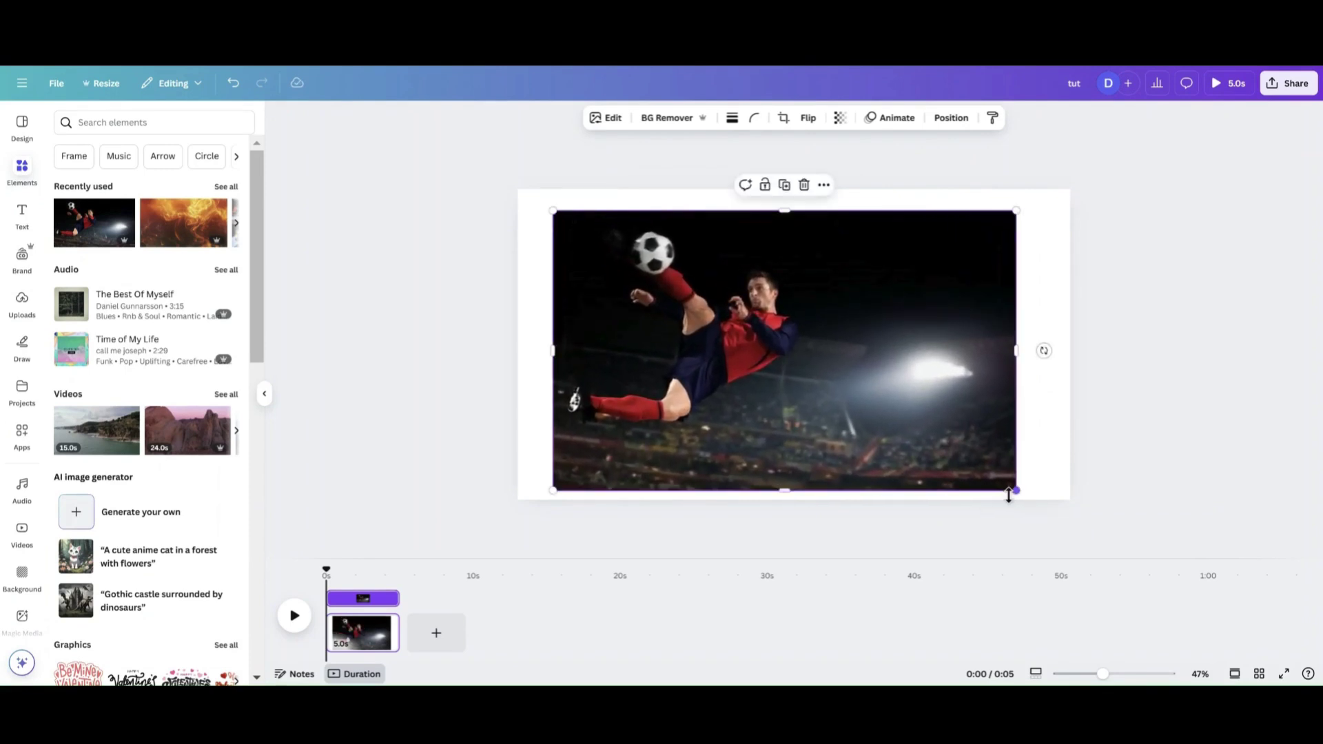
# Magic Grab the small patch near the raised knee with brush size 12
pyautogui.click(608, 118)
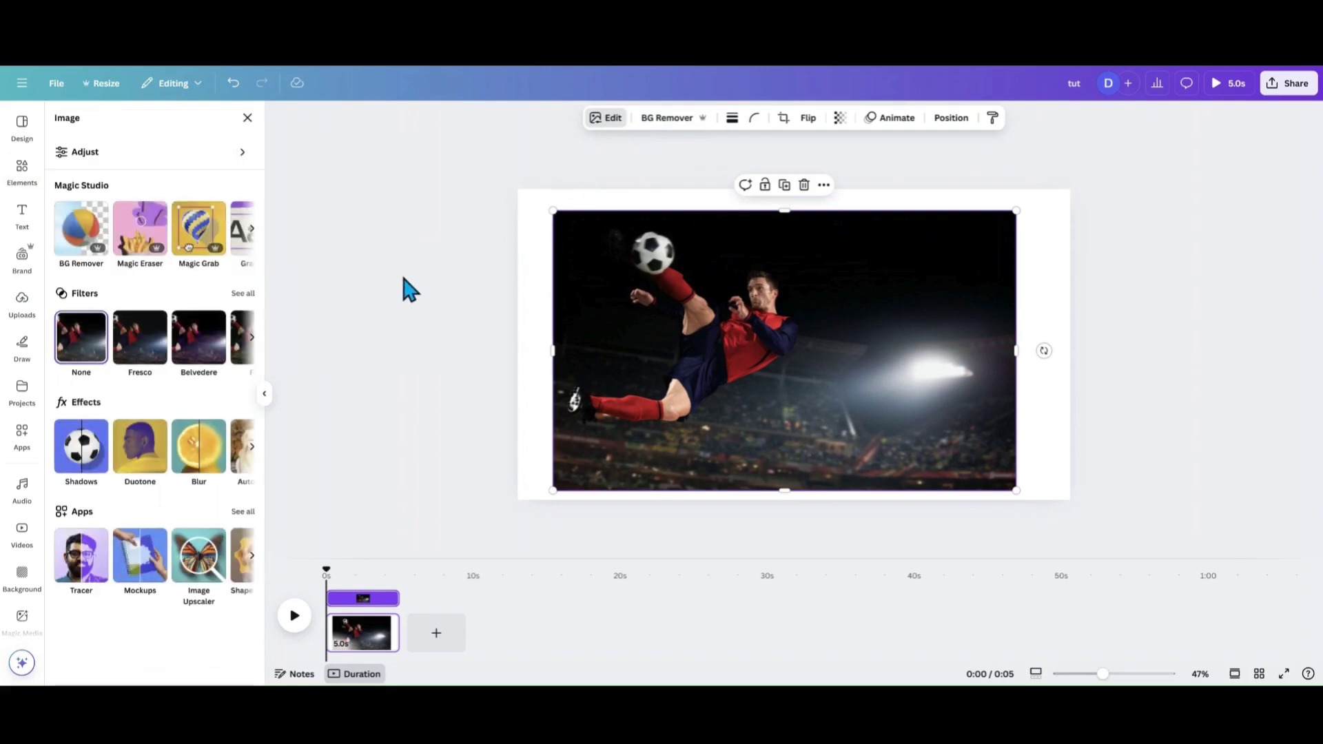
pyautogui.click(198, 248)
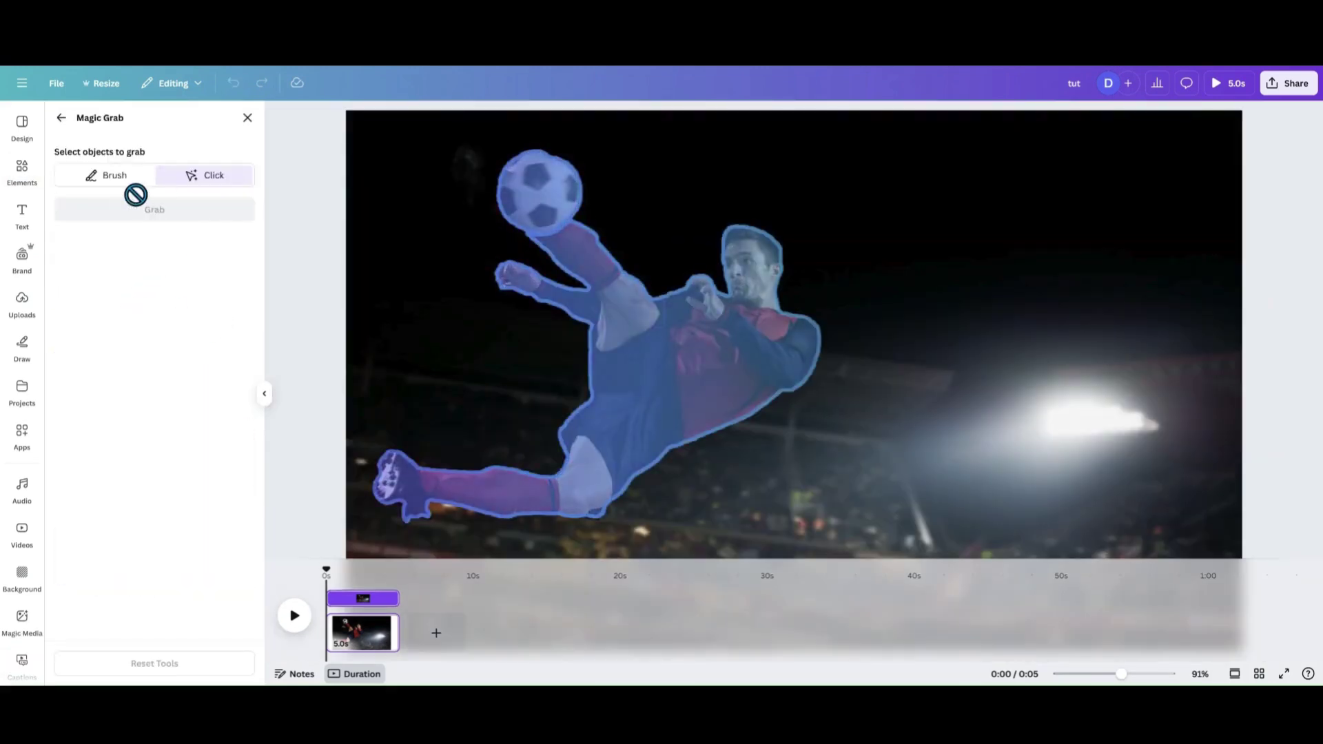
pyautogui.click(111, 175)
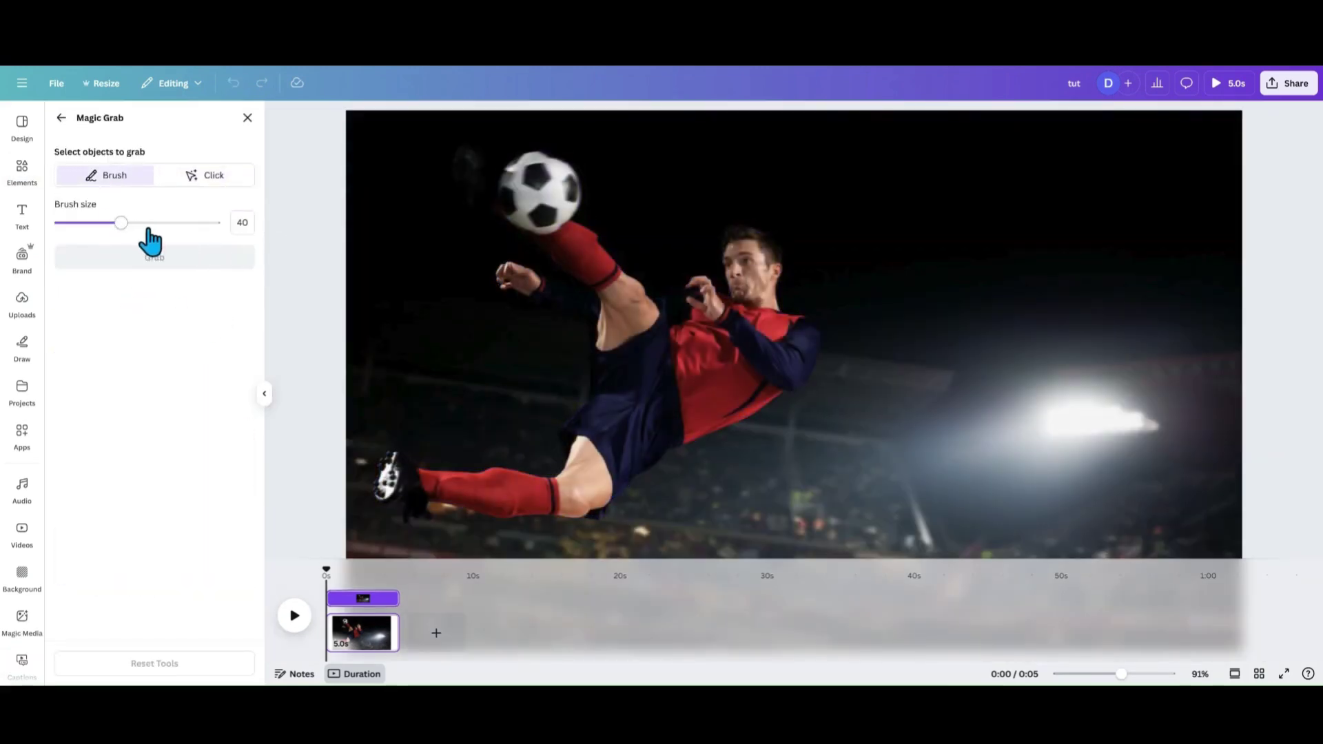
pyautogui.moveTo(120, 223); pyautogui.dragTo(78, 223)
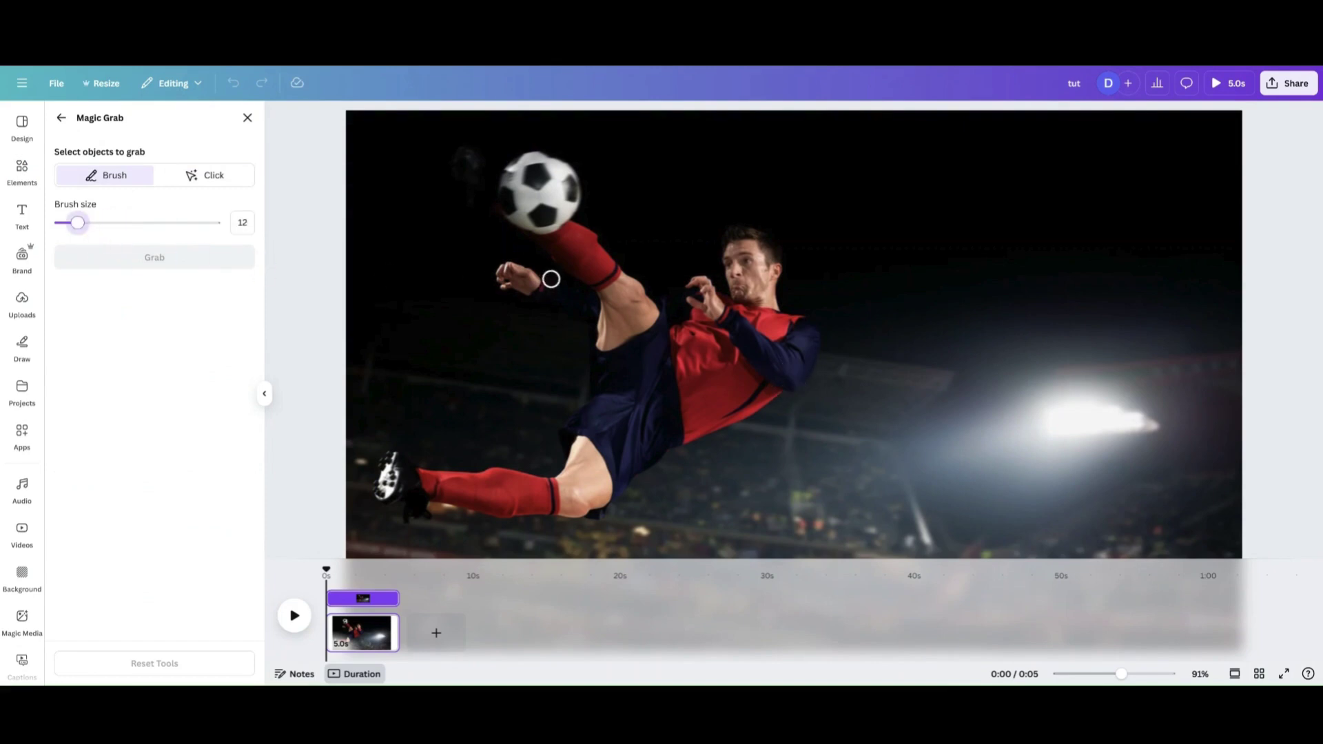
pyautogui.click(613, 270)
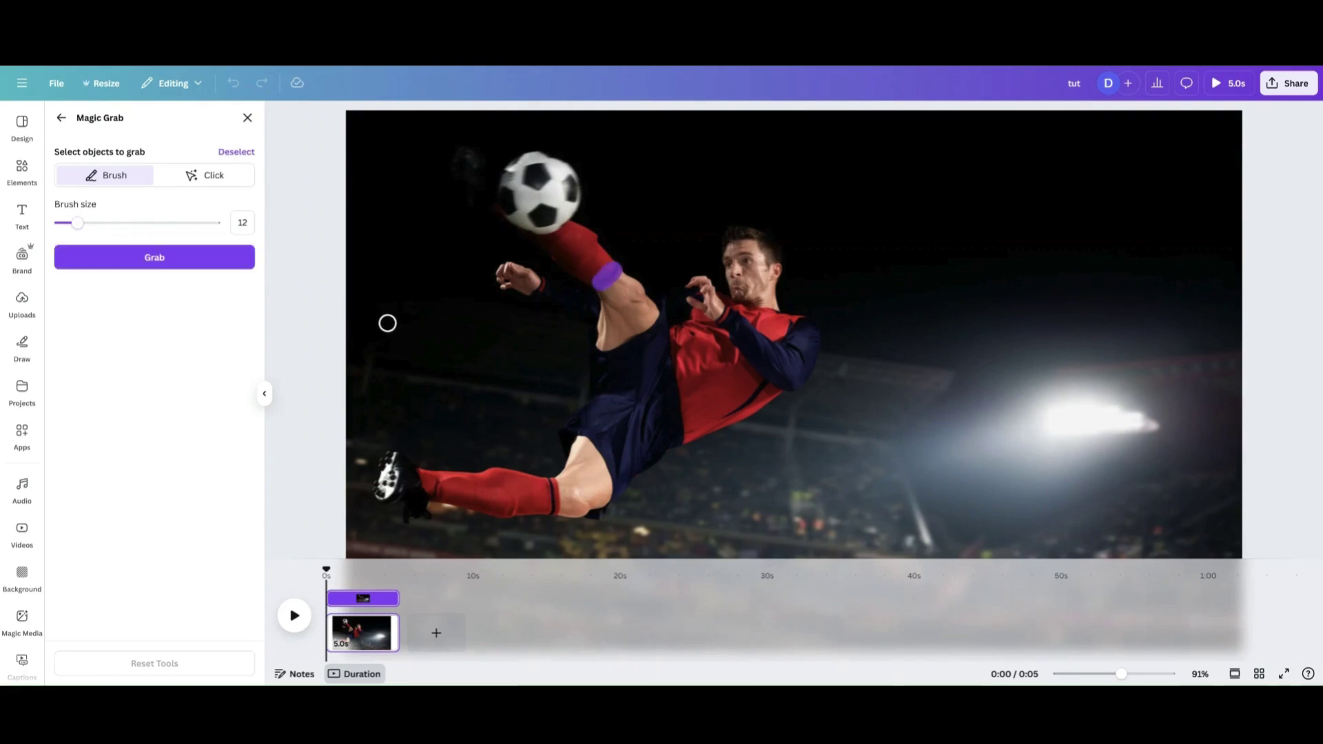
pyautogui.click(200, 261)
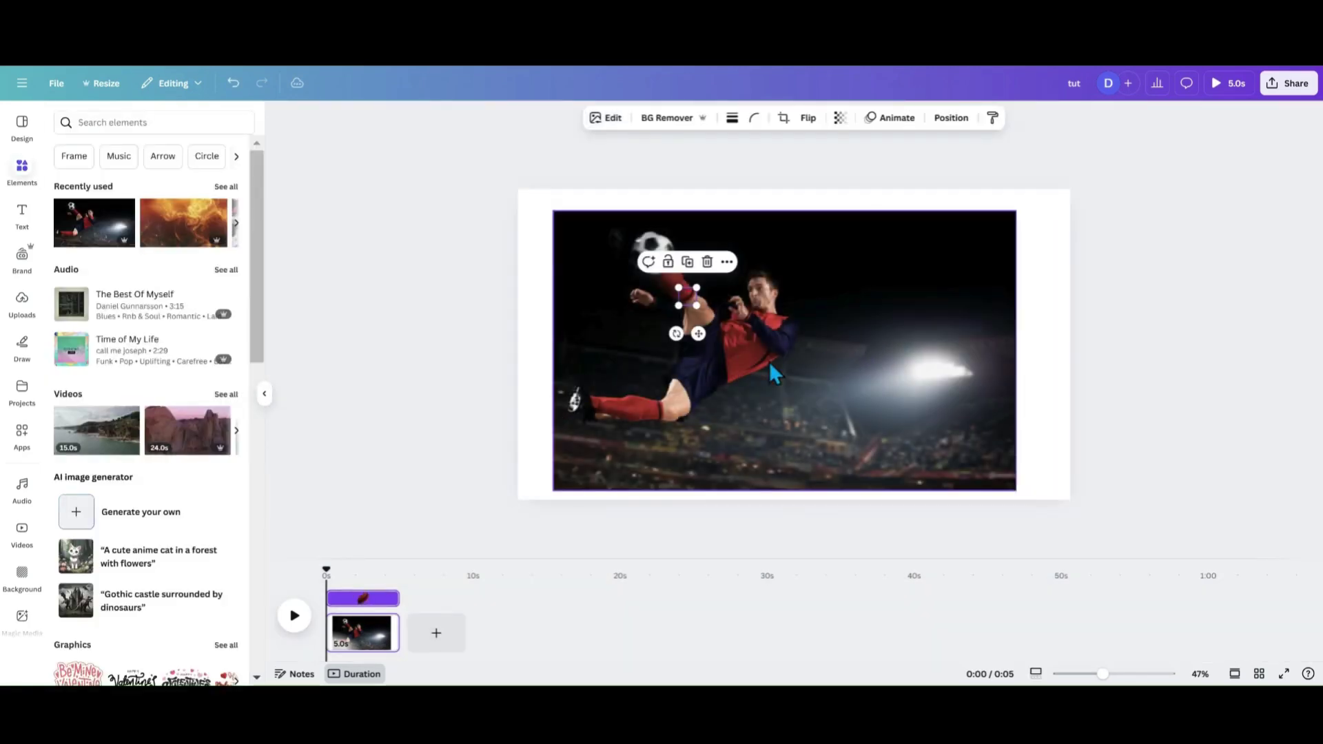
# Delete the colour photo, group the remaining layers, and enlarge the group over the page
pyautogui.click(890, 303)
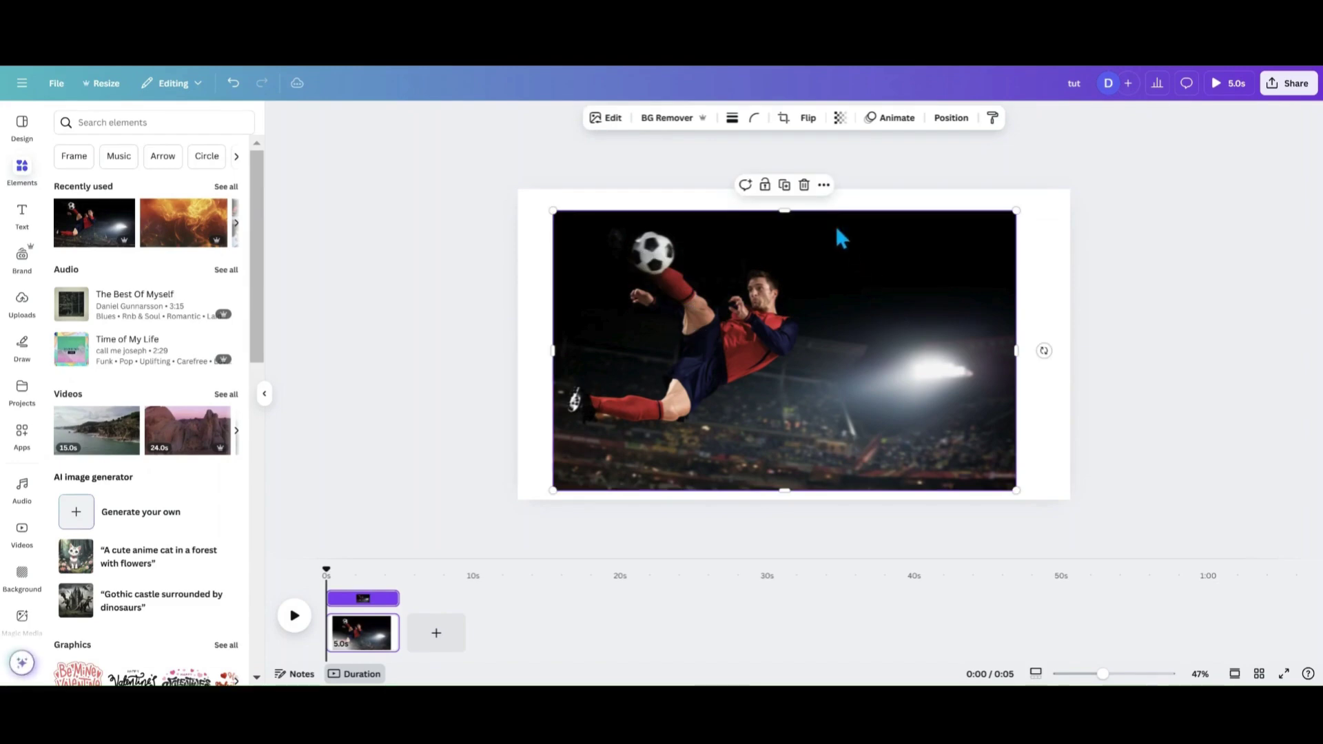
pyautogui.click(804, 186)
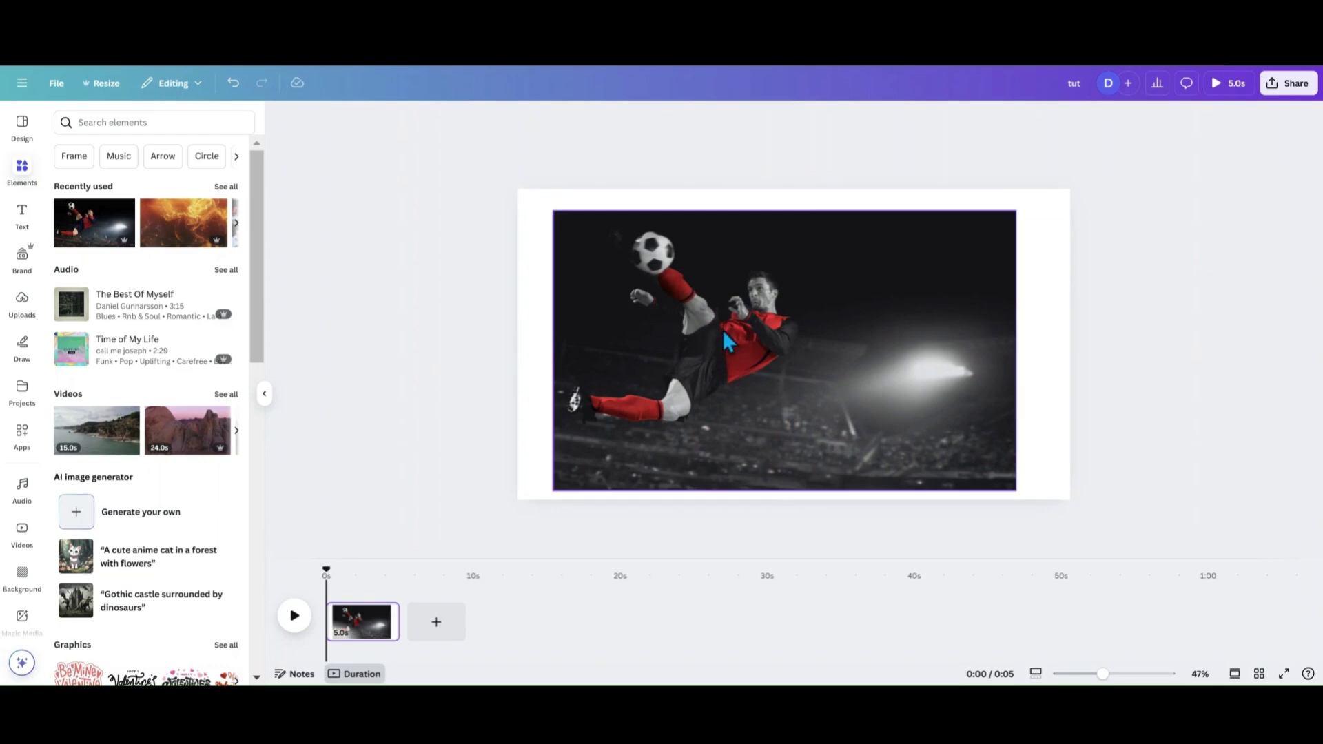
pyautogui.moveTo(509, 254); pyautogui.dragTo(788, 353)
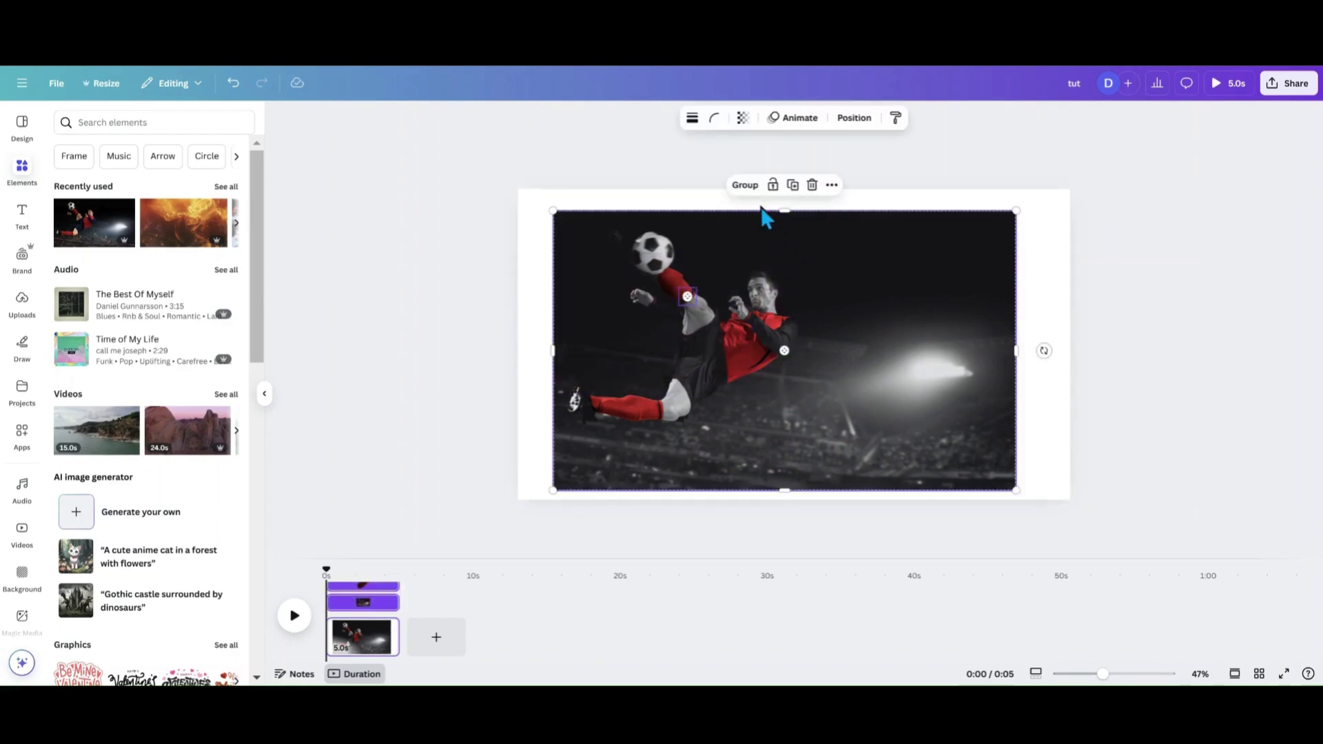
pyautogui.click(740, 185)
pyautogui.moveTo(550, 214); pyautogui.dragTo(460, 260)
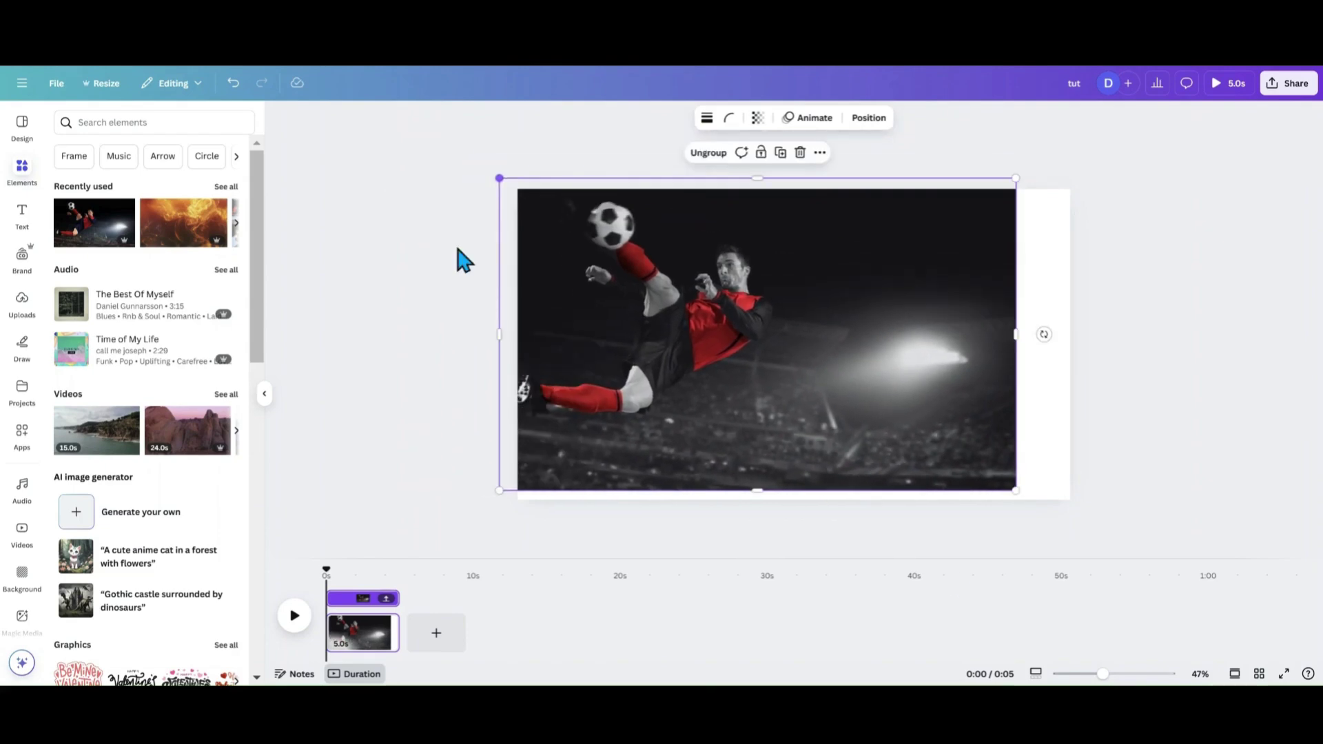
pyautogui.moveTo(1103, 674)
pyautogui.mouseDown()
pyautogui.moveTo(1166, 674)
pyautogui.moveTo(1112, 674)
pyautogui.mouseUp()
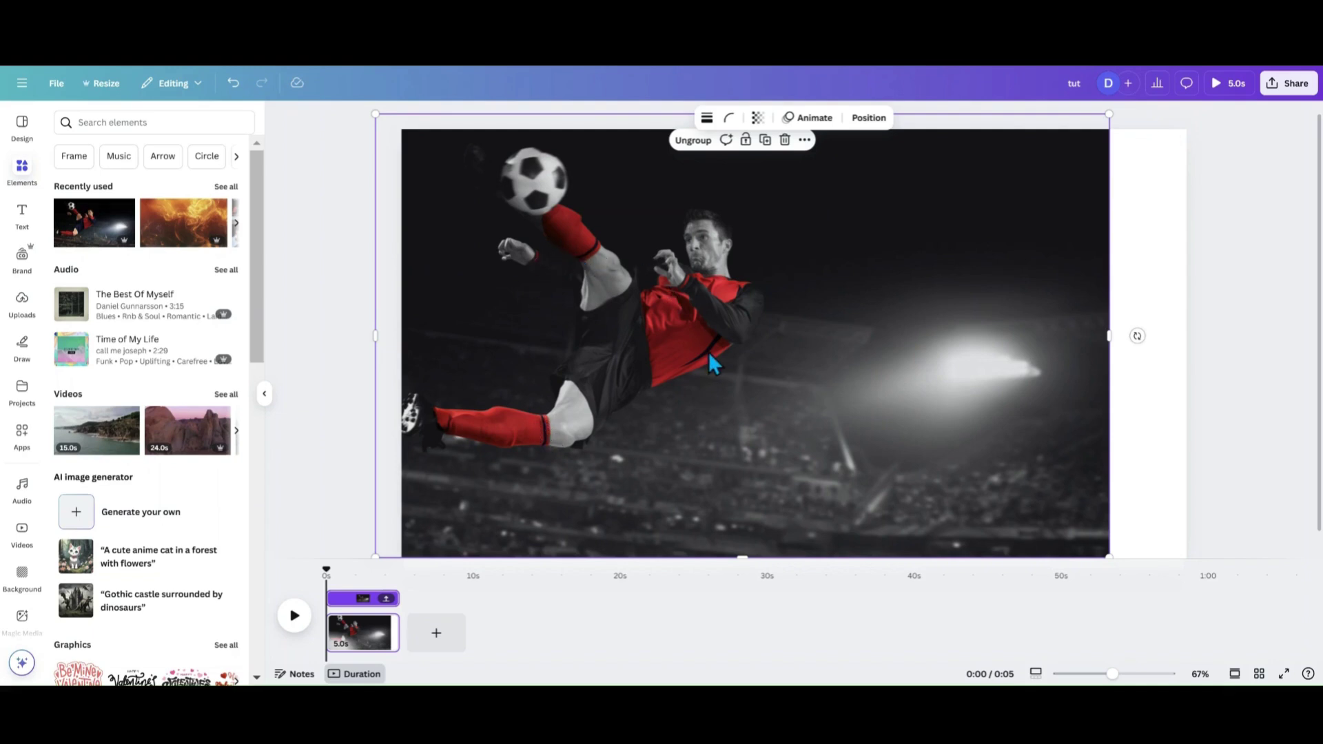
# Add the original colour photo, enlarge it, and move it to the right side for comparison
pyautogui.click(100, 234)
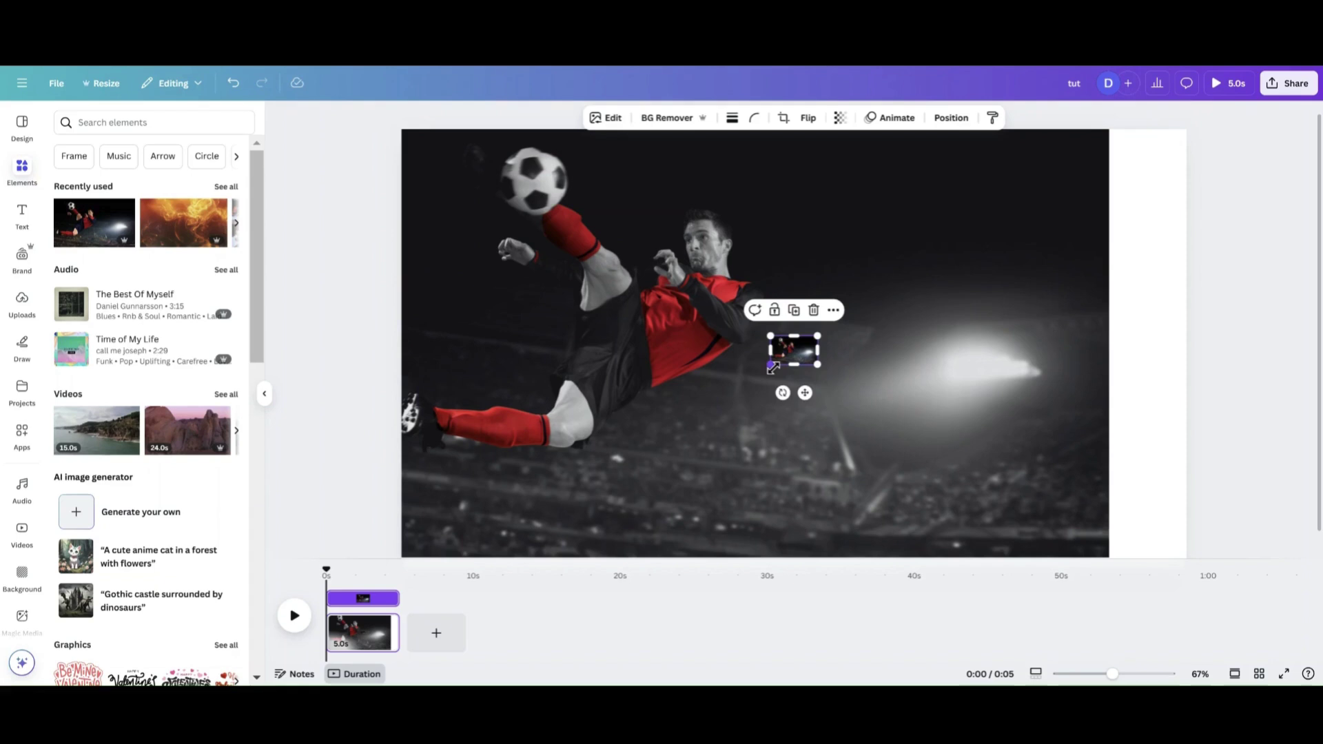
pyautogui.moveTo(772, 367); pyautogui.dragTo(554, 494)
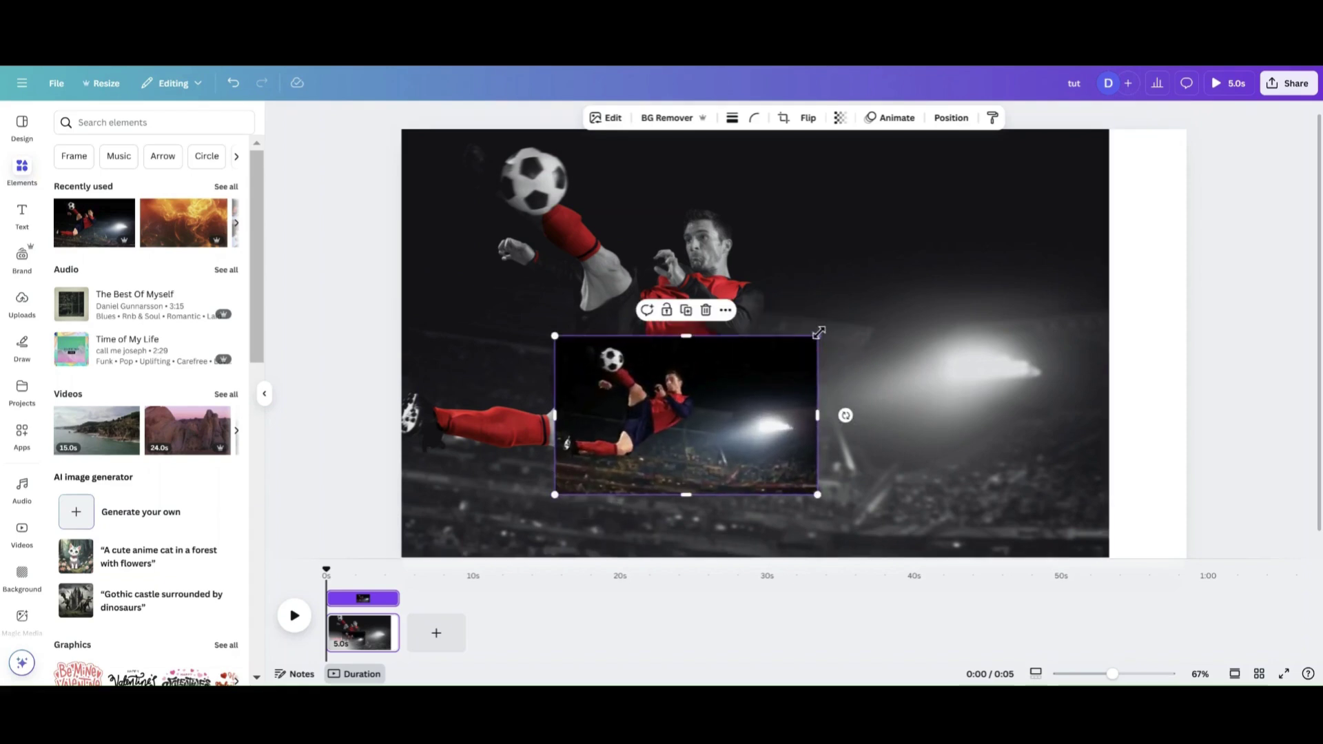
pyautogui.moveTo(818, 333); pyautogui.dragTo(974, 242)
pyautogui.moveTo(673, 442); pyautogui.dragTo(892, 372)
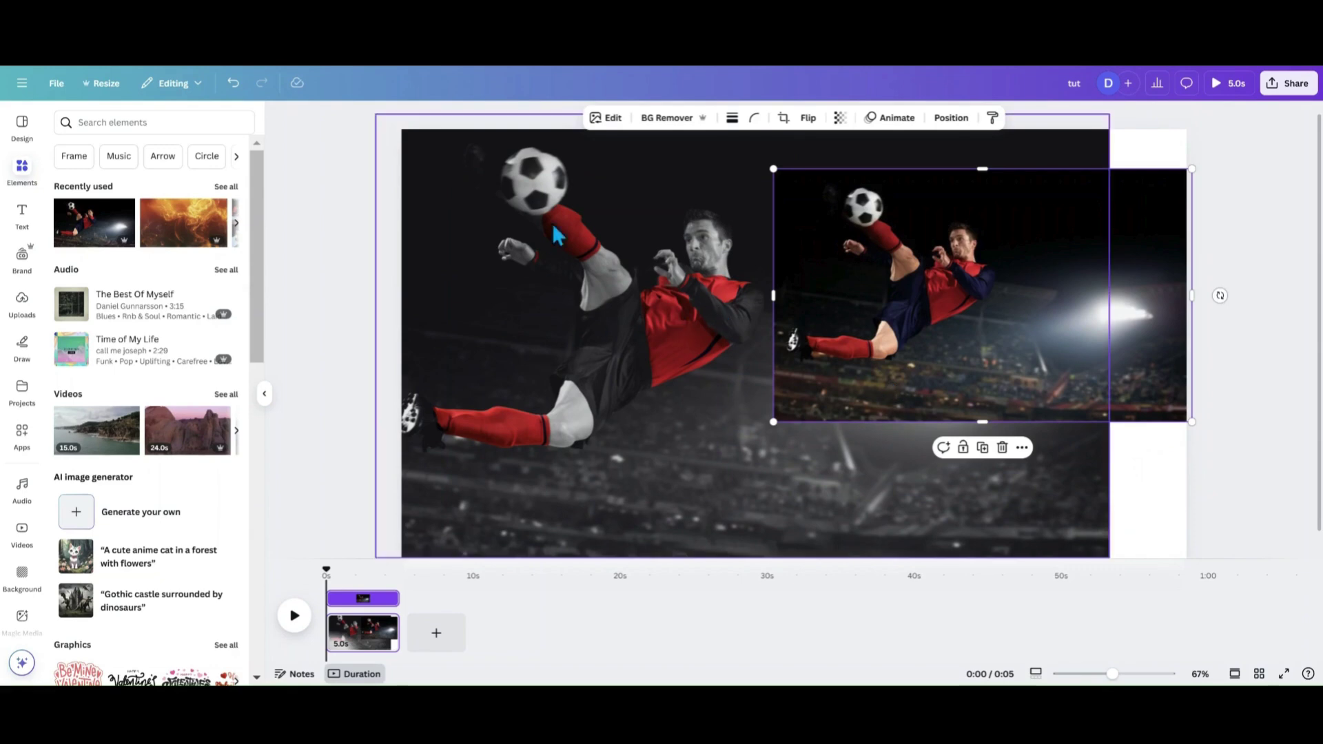